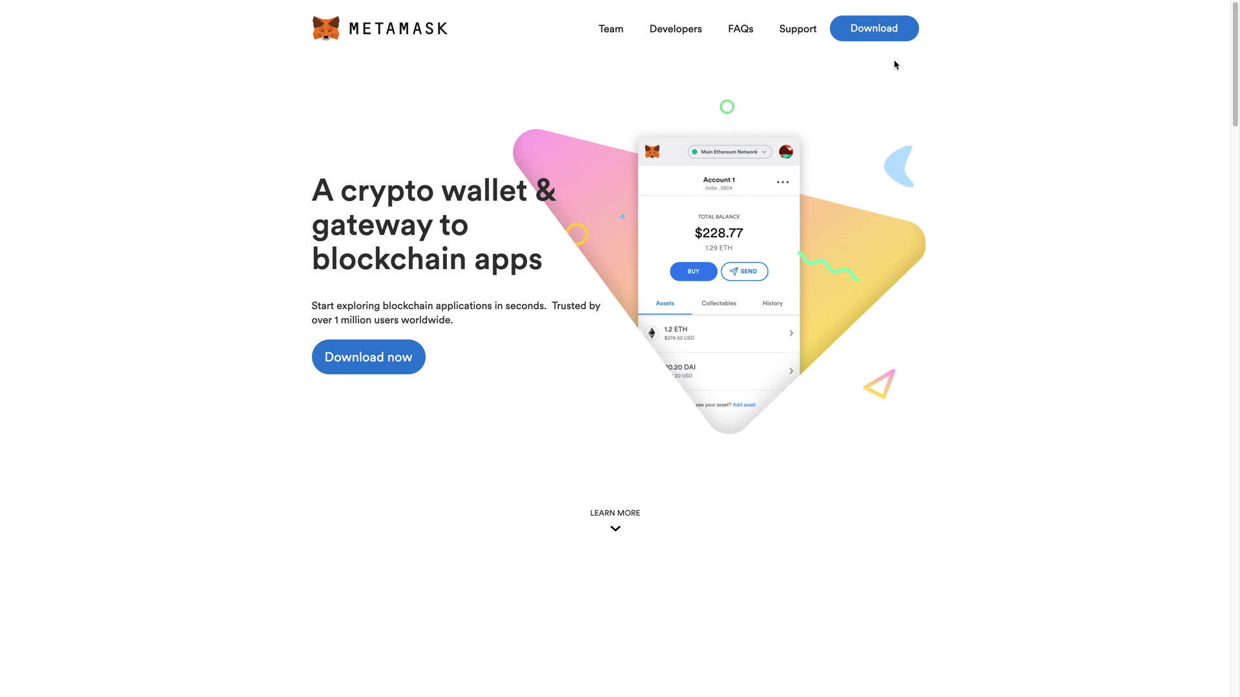
Step: Open MetaMask's Chrome Web Store listing from the MetaMask site's download page
click(862, 42)
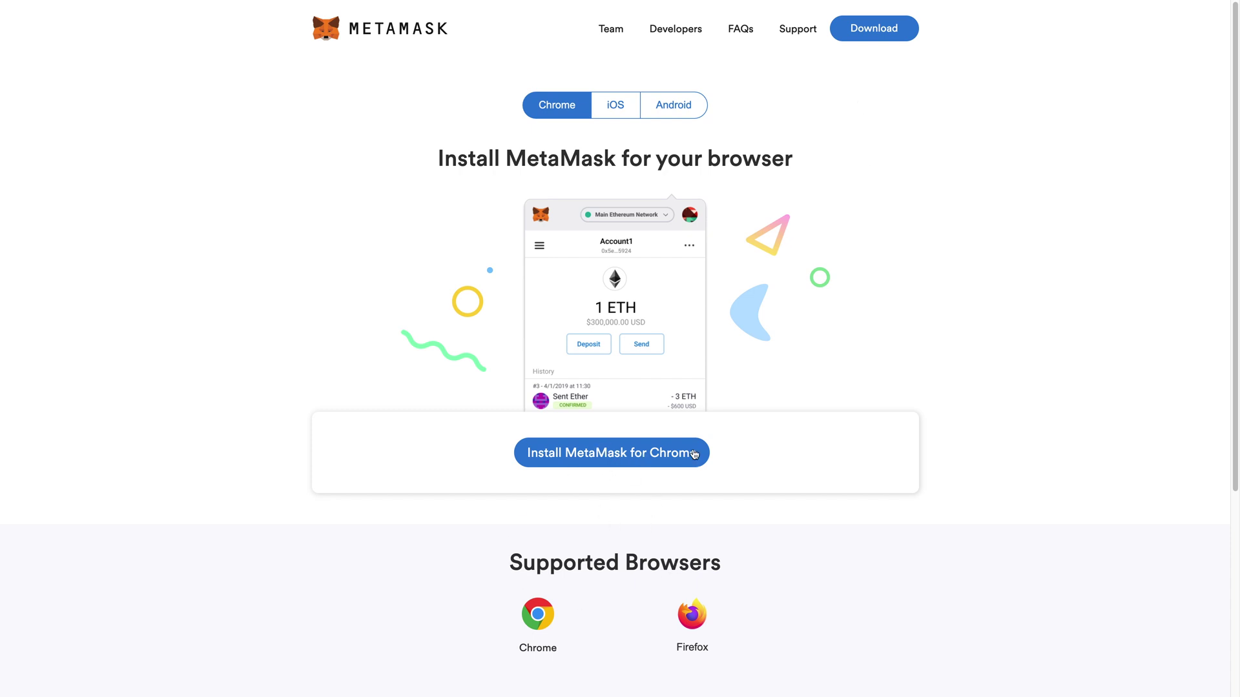
click(579, 459)
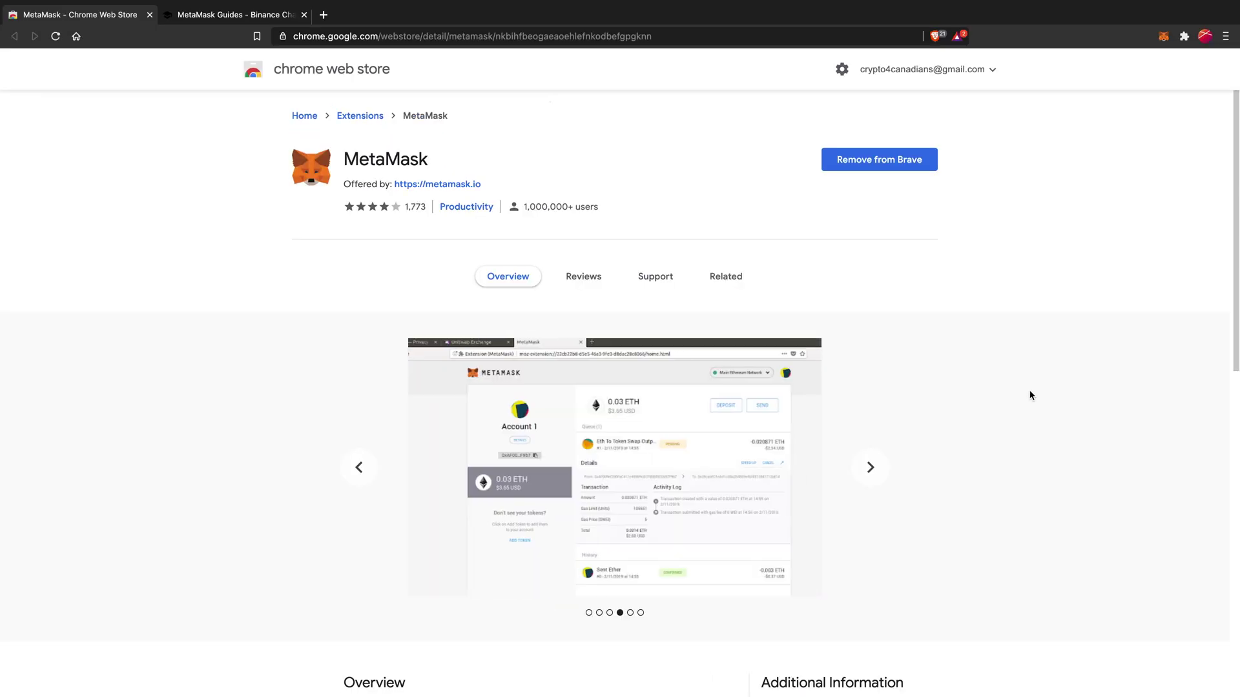
Step: Look over the networks available in the MetaMask wallet, keeping Ethereum Mainnet selected
click(1160, 36)
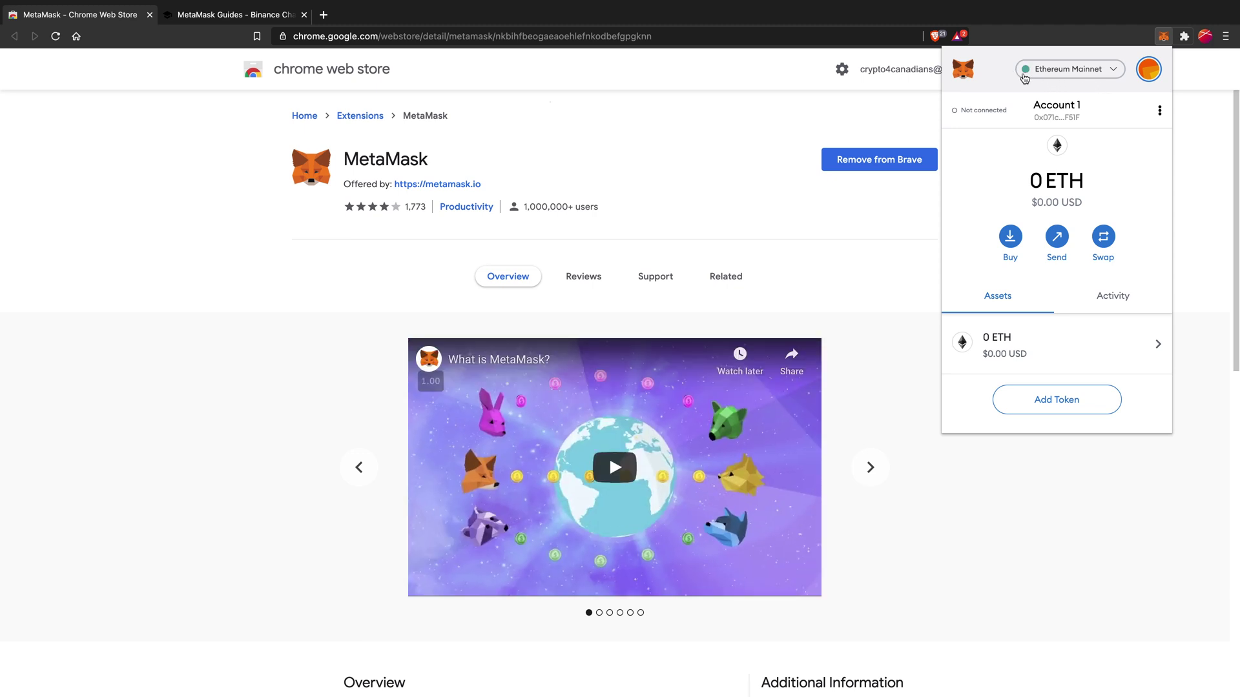
click(1112, 69)
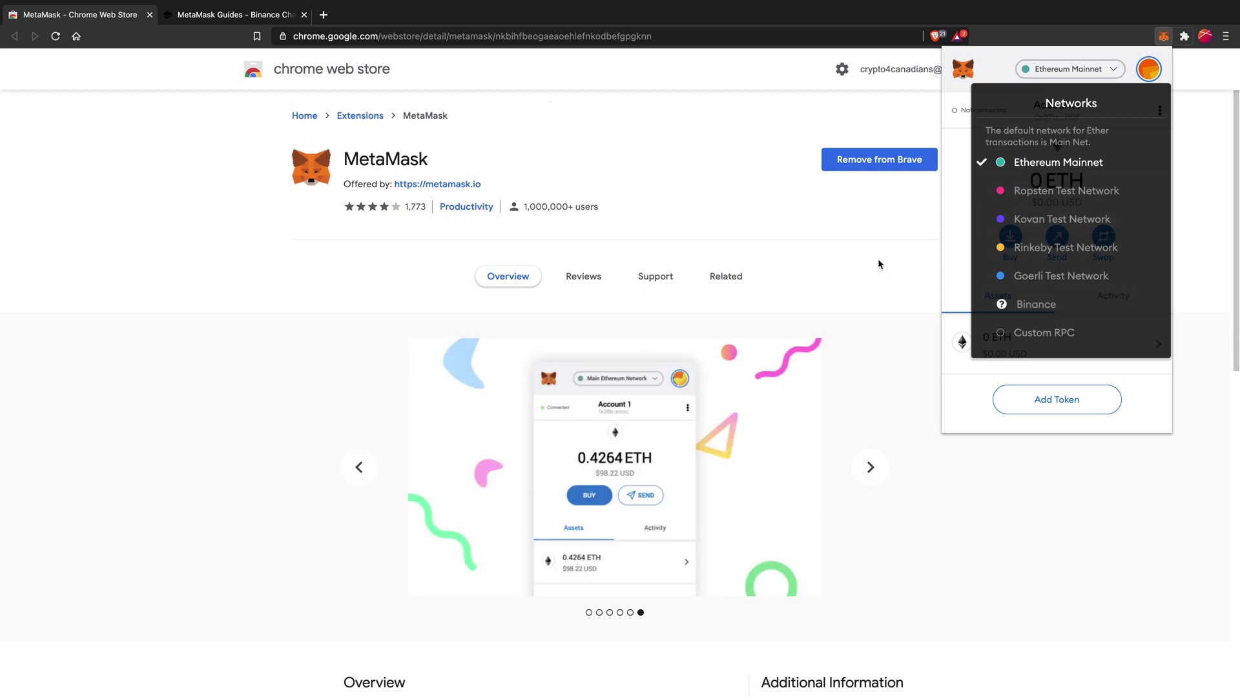
click(757, 197)
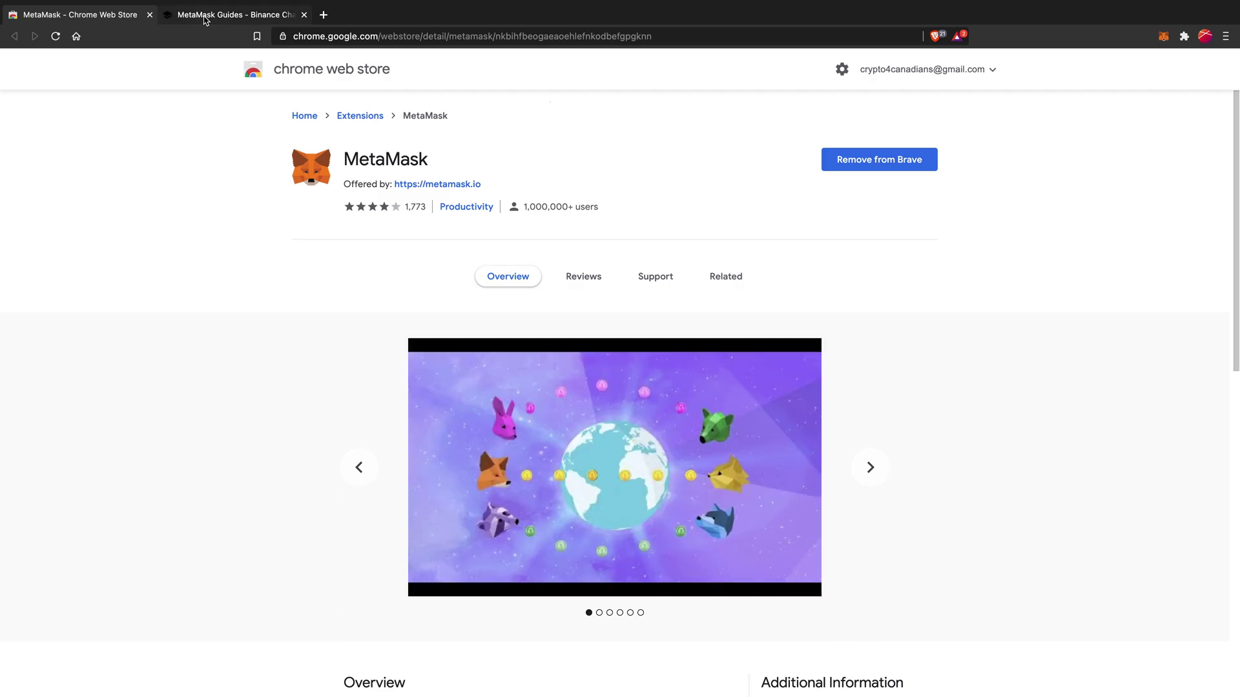
Step: Review the Binance docs' MetaMask guide down to the new-network settings and open the Mainnet RPC URLs
click(206, 15)
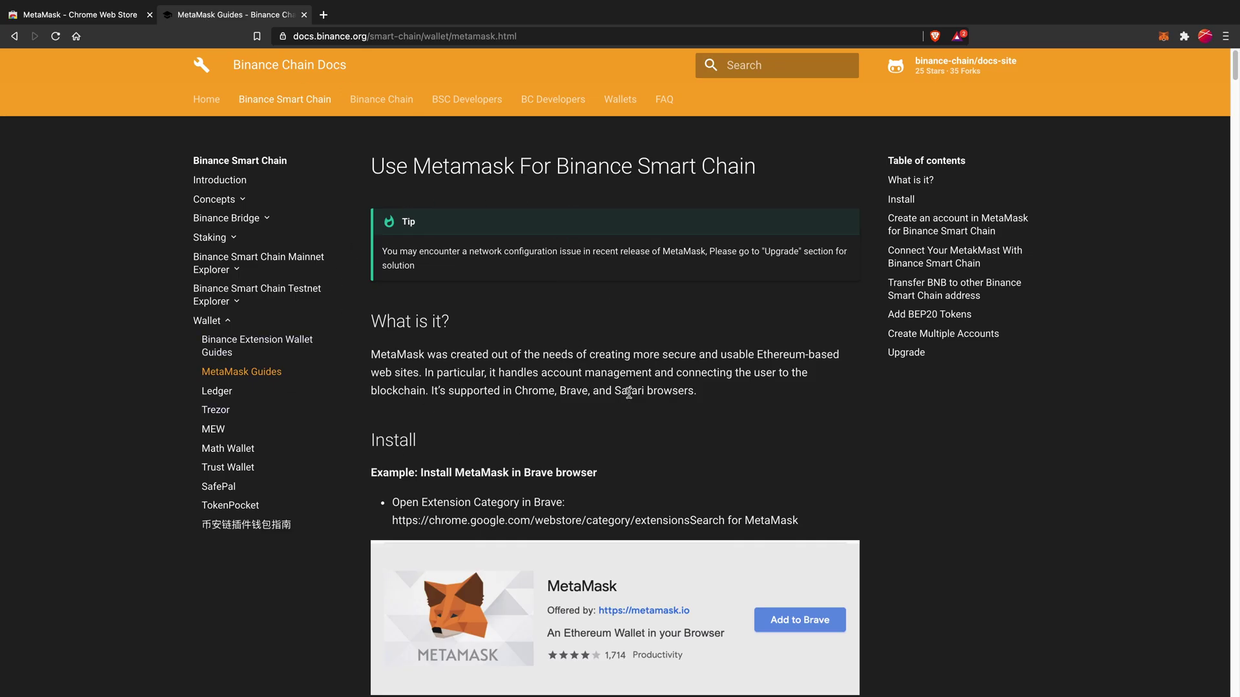
scroll(628, 393, down, 10)
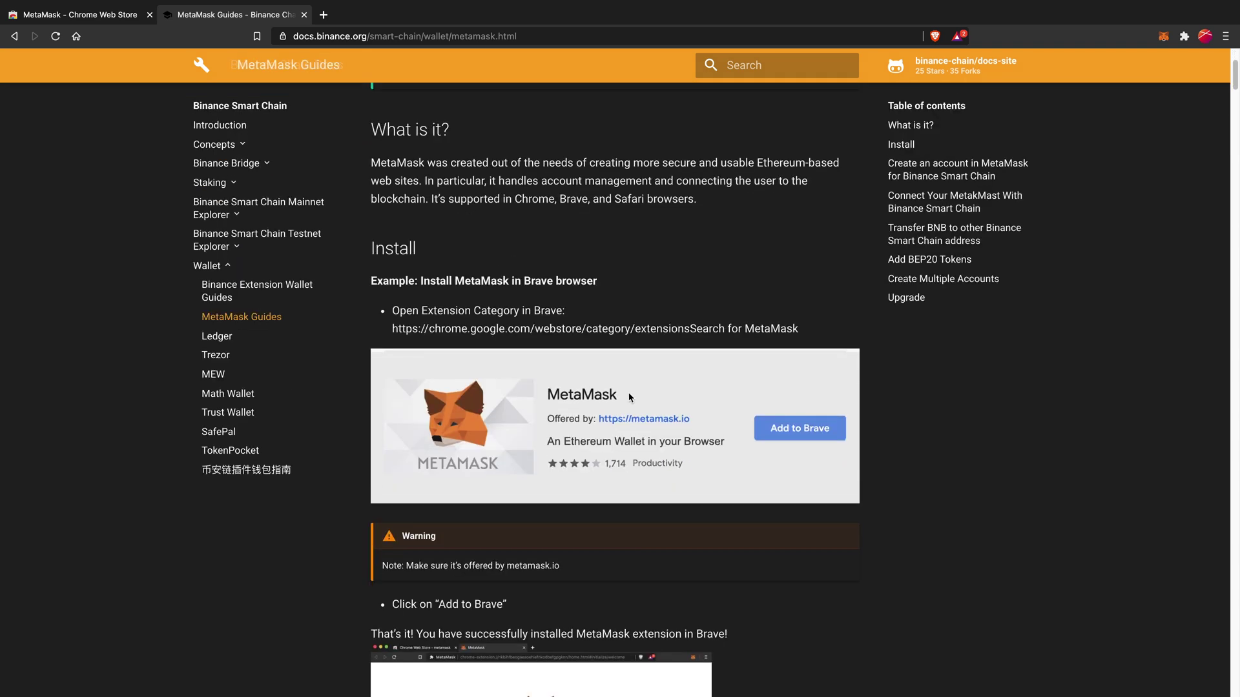
scroll(630, 397, down, 10)
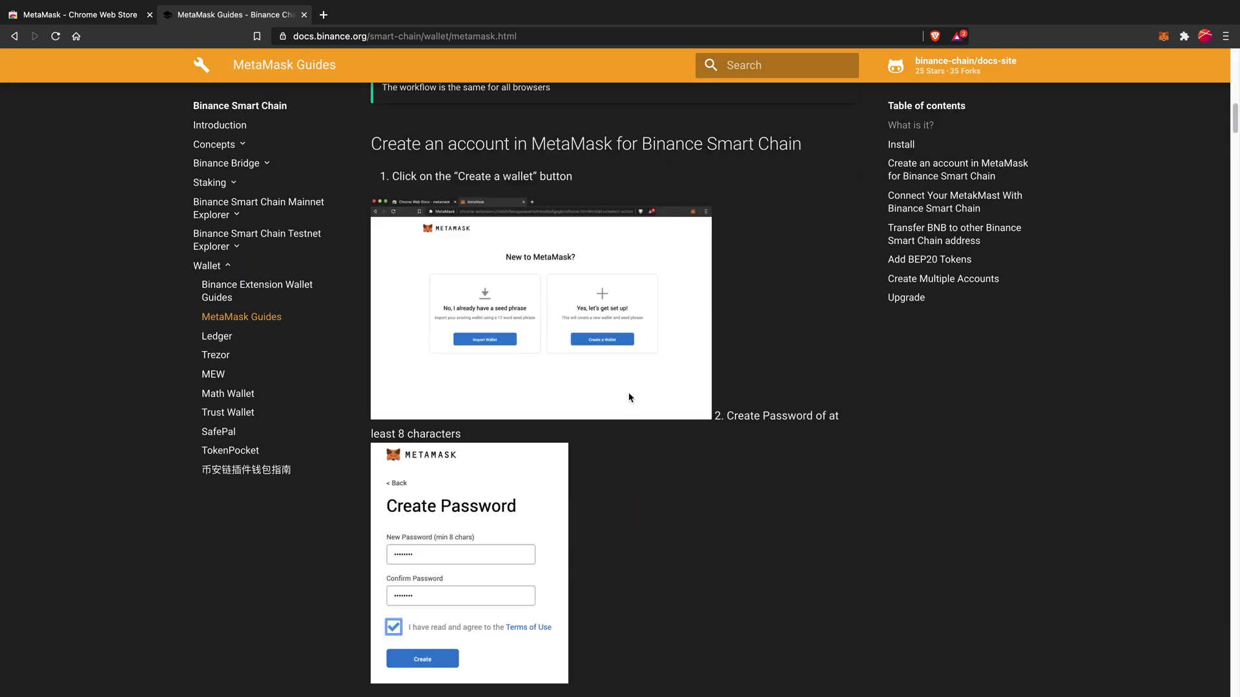
scroll(628, 396, down, 14)
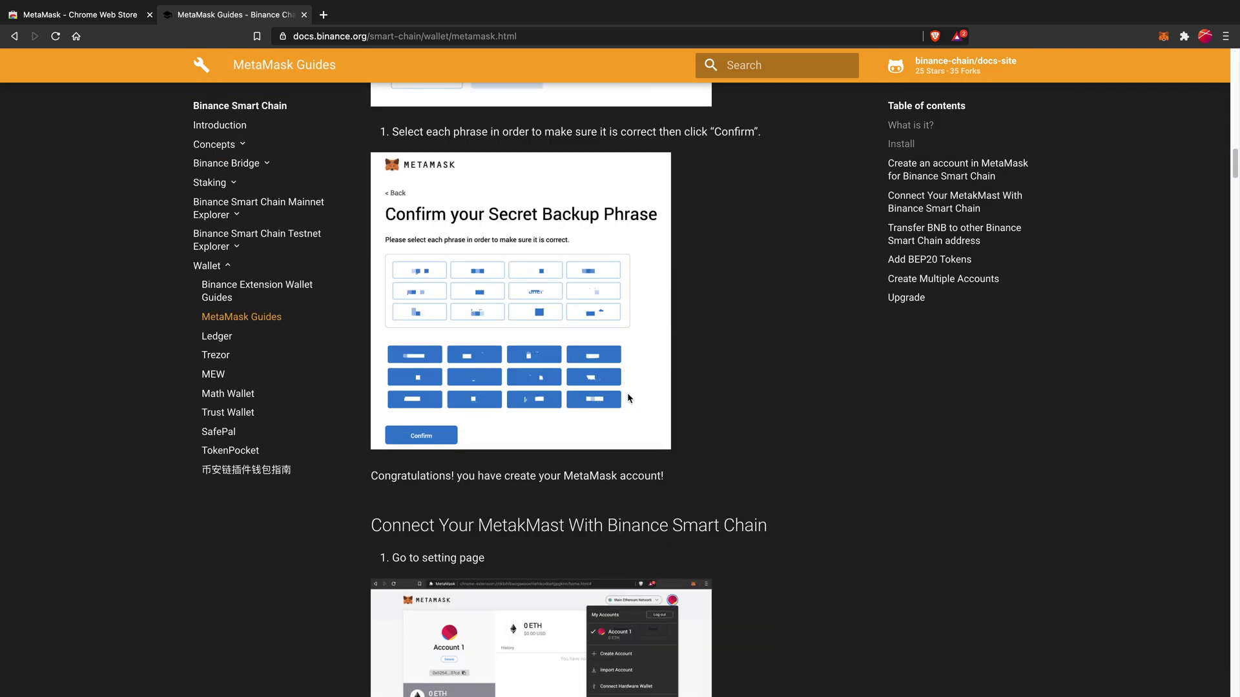
scroll(682, 508, down, 7)
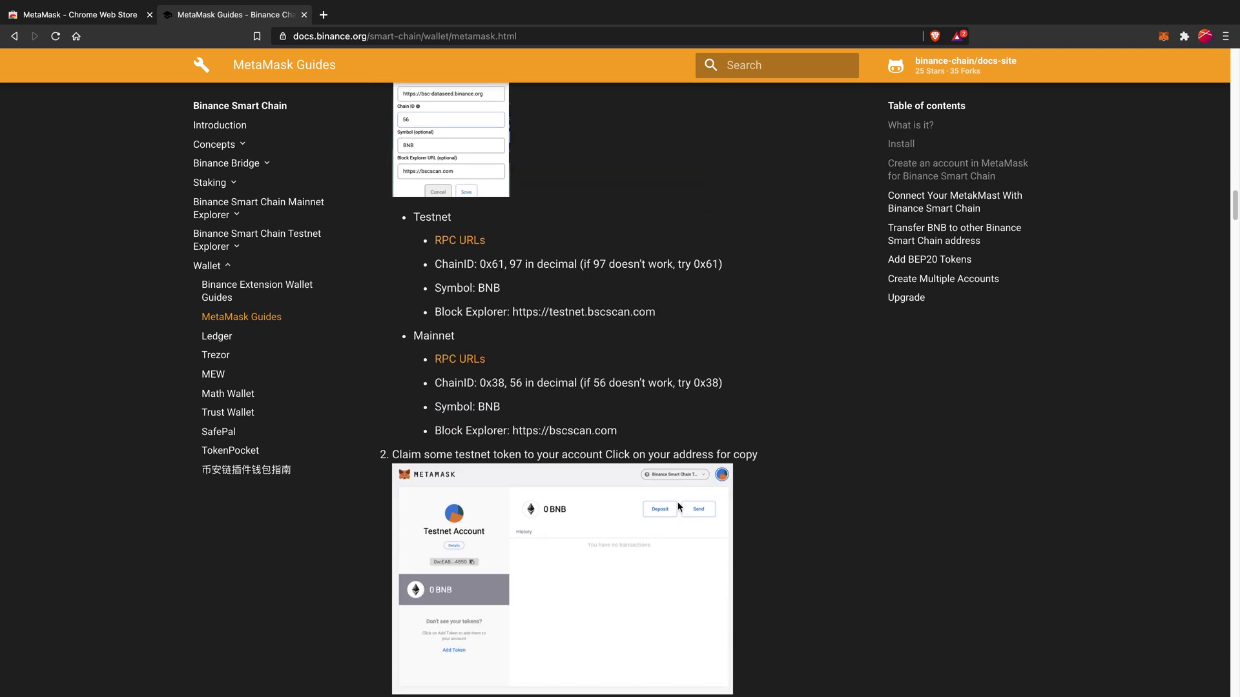
scroll(678, 507, up, 20)
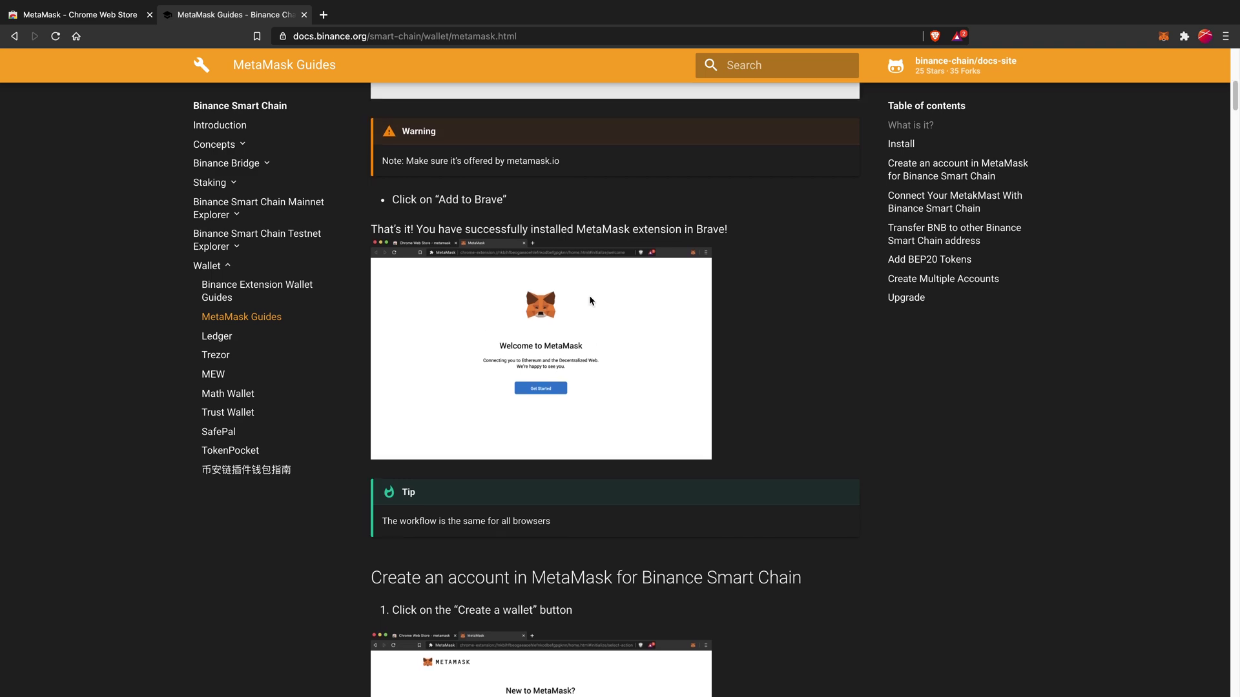
scroll(662, 433, down, 15)
scroll(659, 431, down, 10)
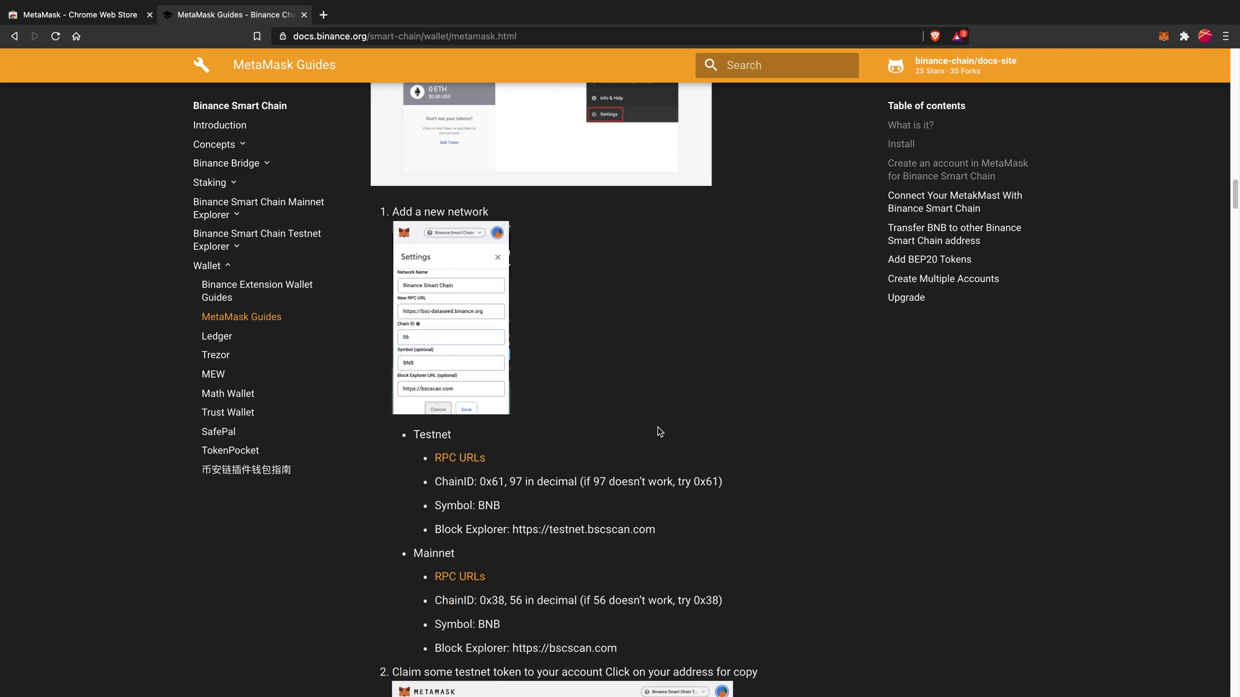
scroll(659, 432, down, 3)
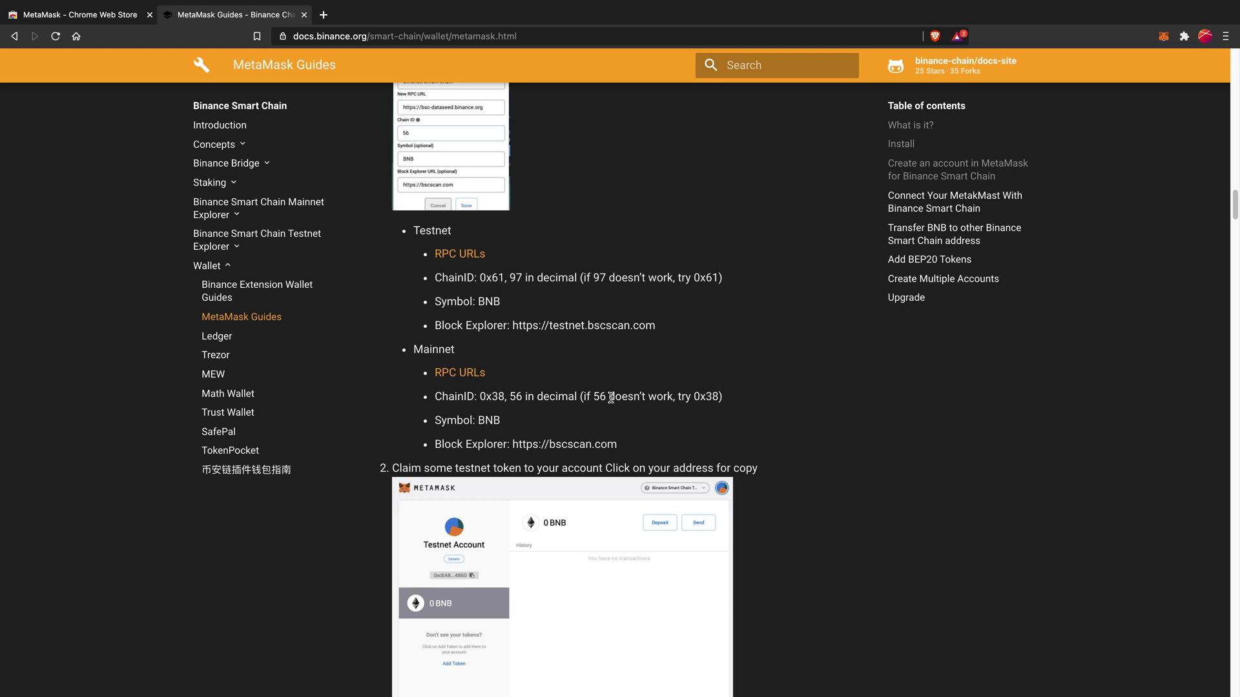
click(463, 375)
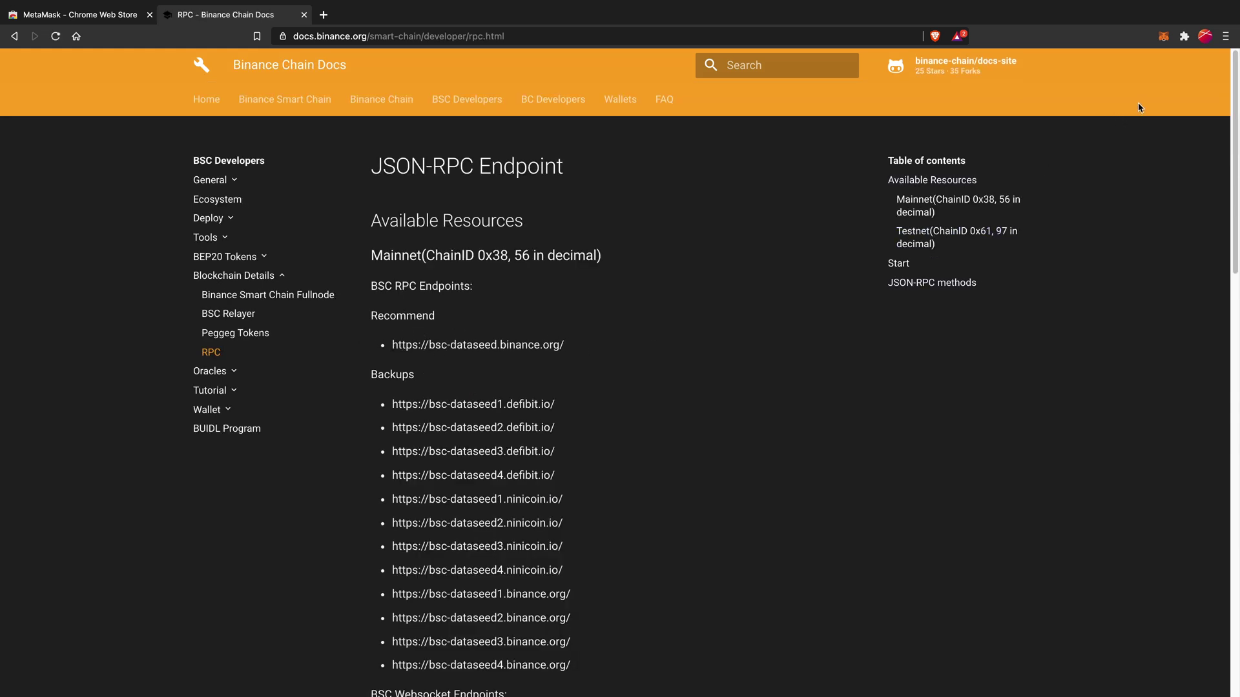
click(1164, 38)
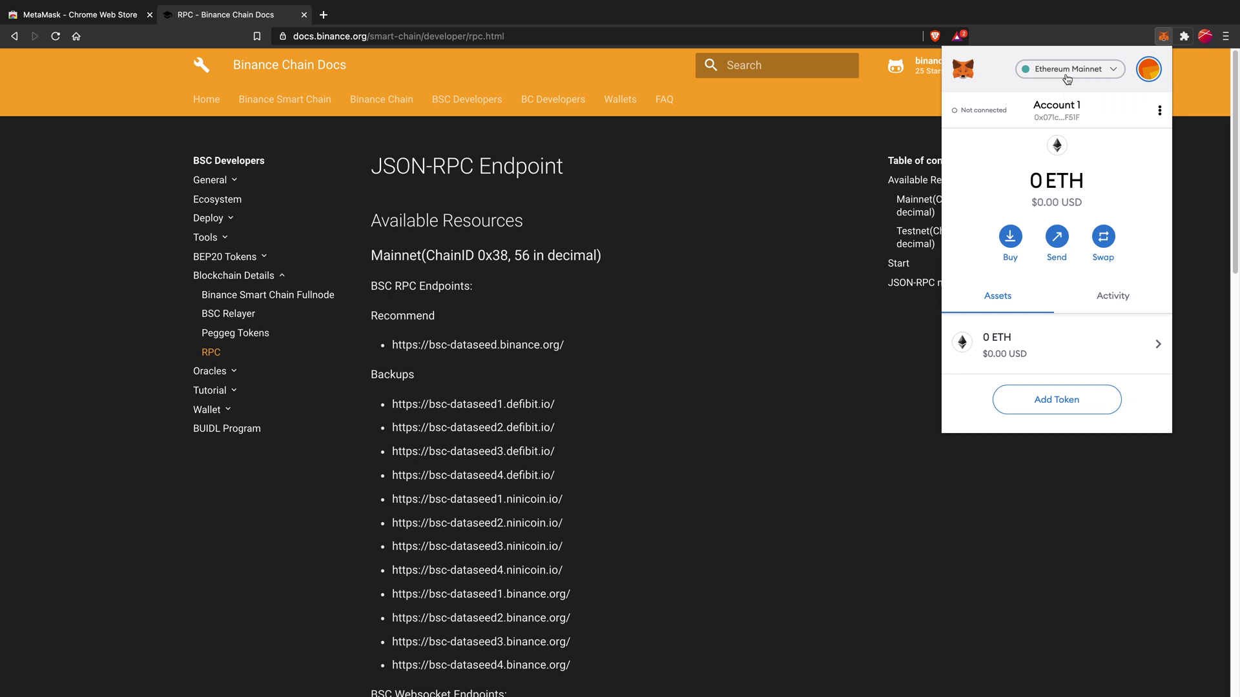
click(1067, 73)
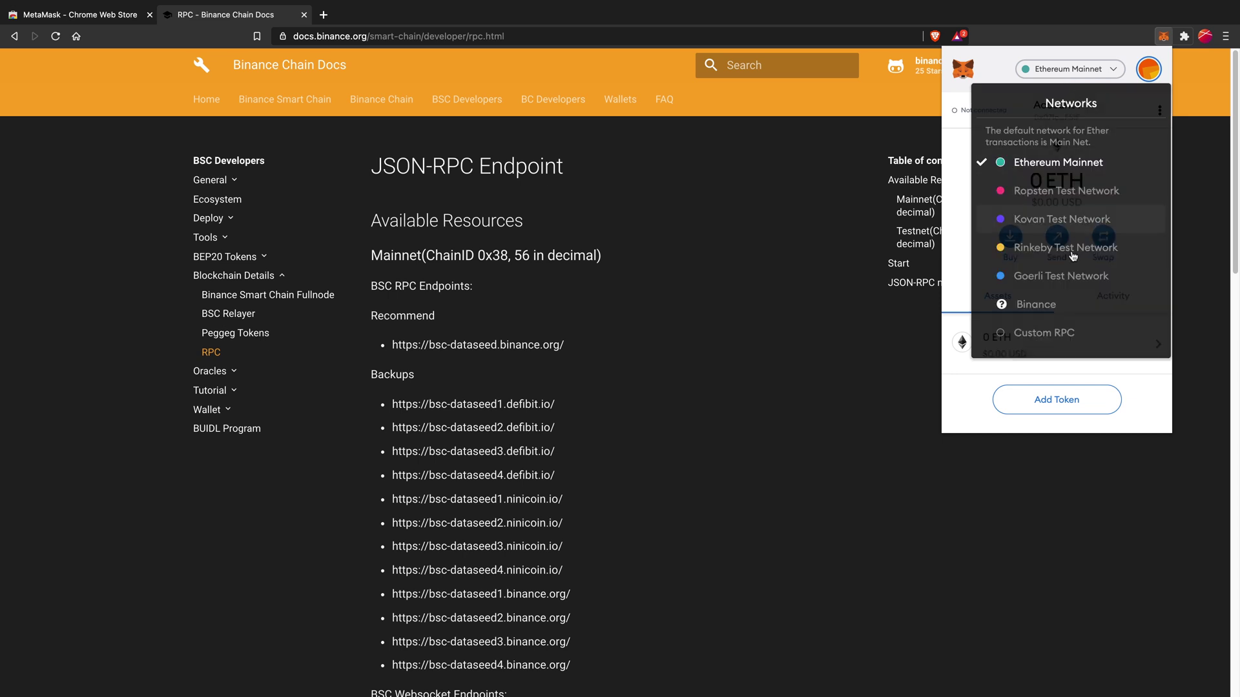
click(1038, 337)
scroll(1043, 329, down, 2)
scroll(978, 180, up, 1)
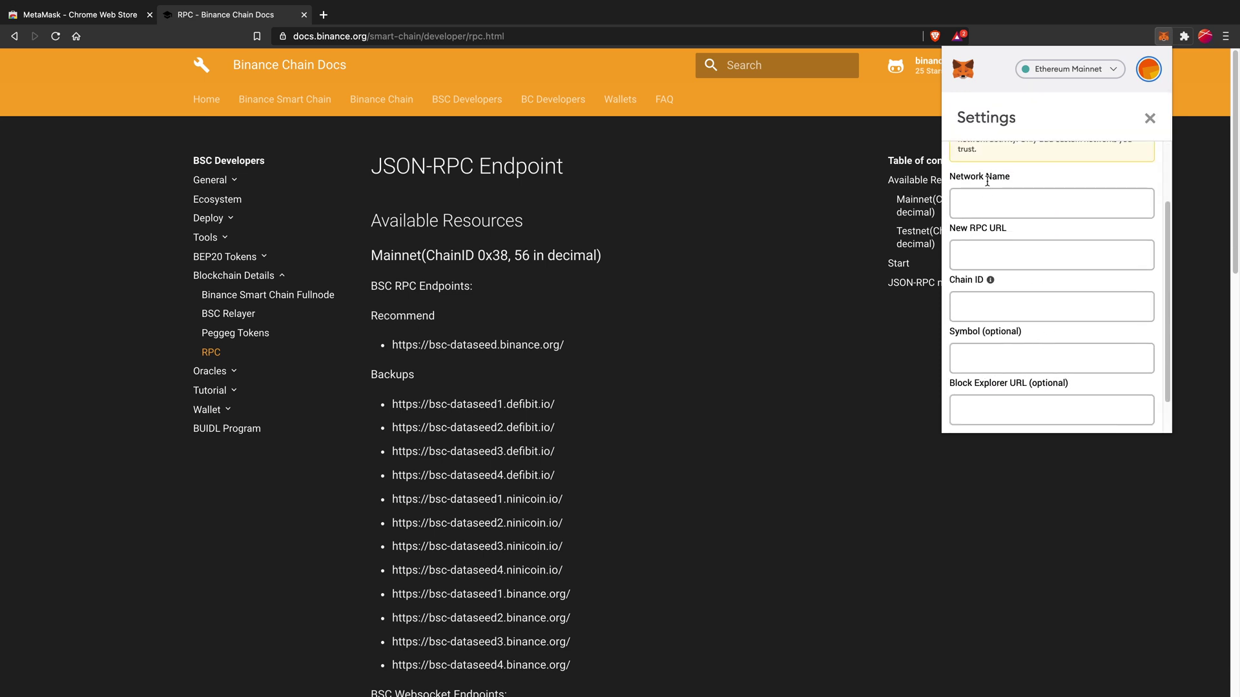
click(1010, 204)
text(Binan)
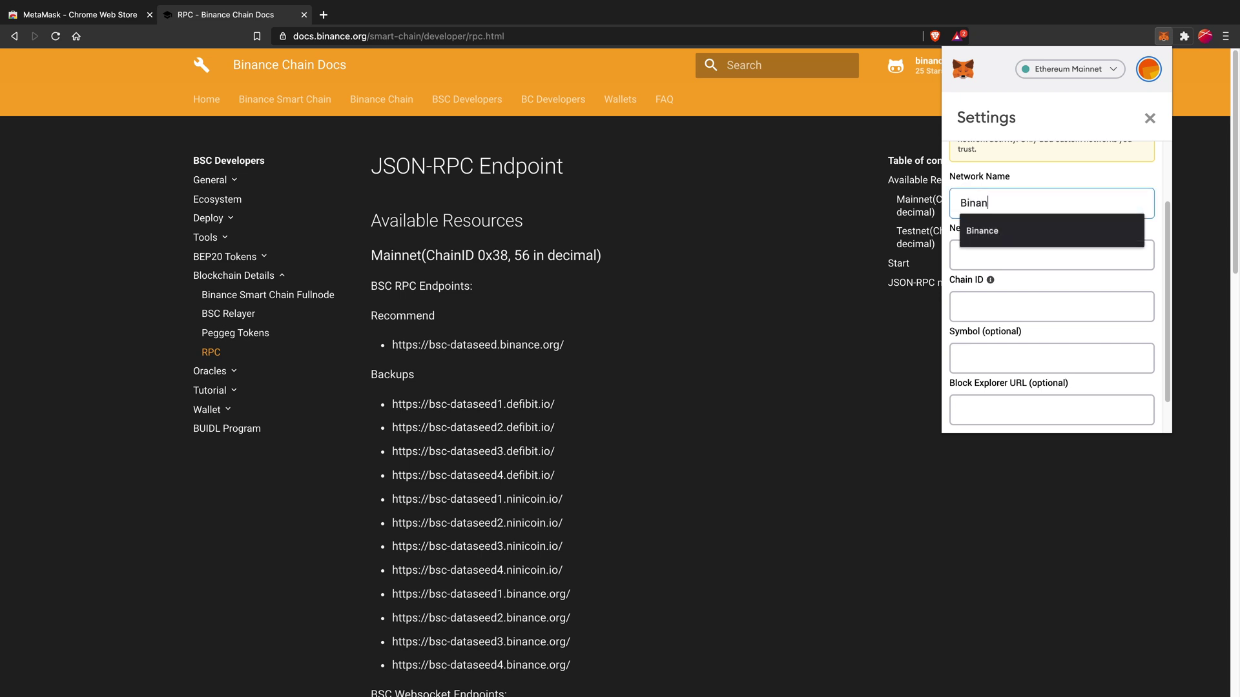
text(ce)
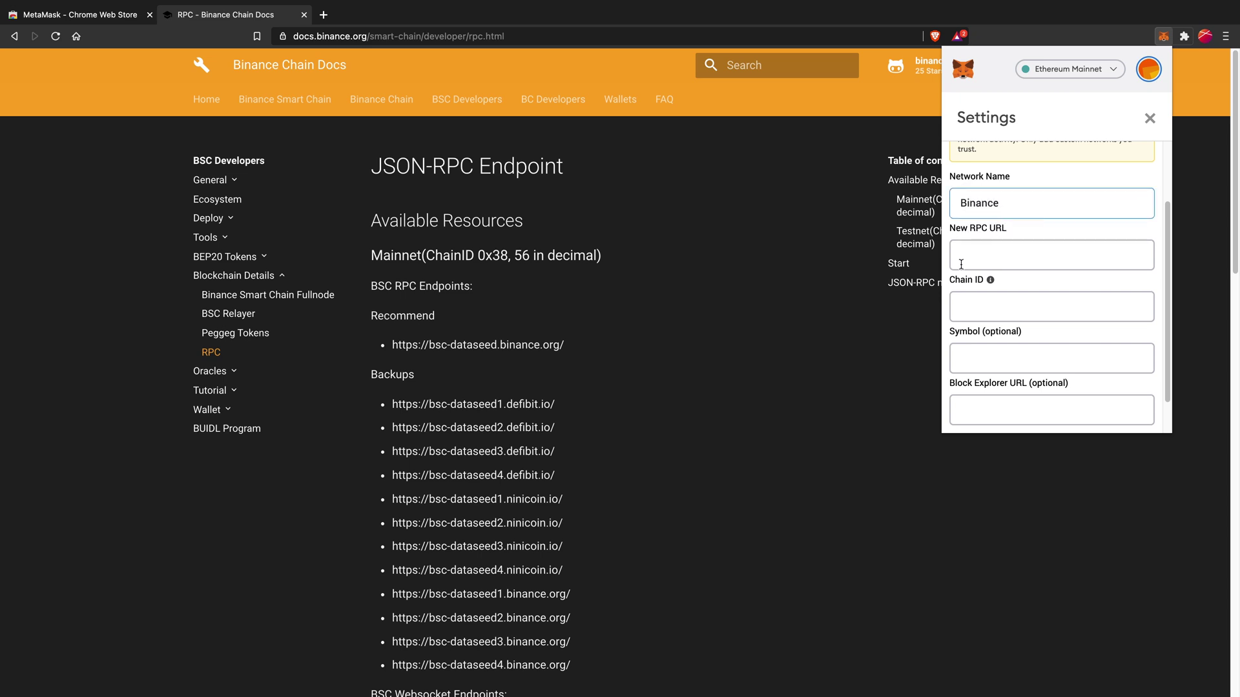
click(601, 353)
drag(394, 344, 592, 354)
key(ctrl+c)
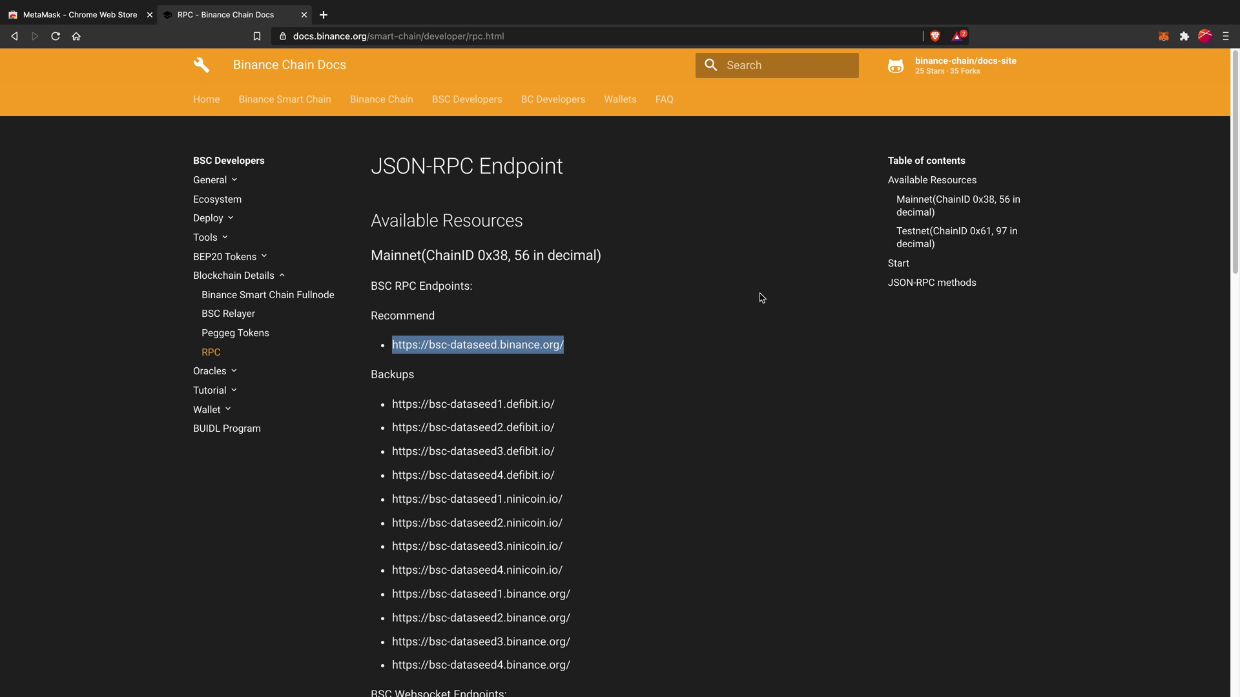
click(1164, 38)
click(1097, 75)
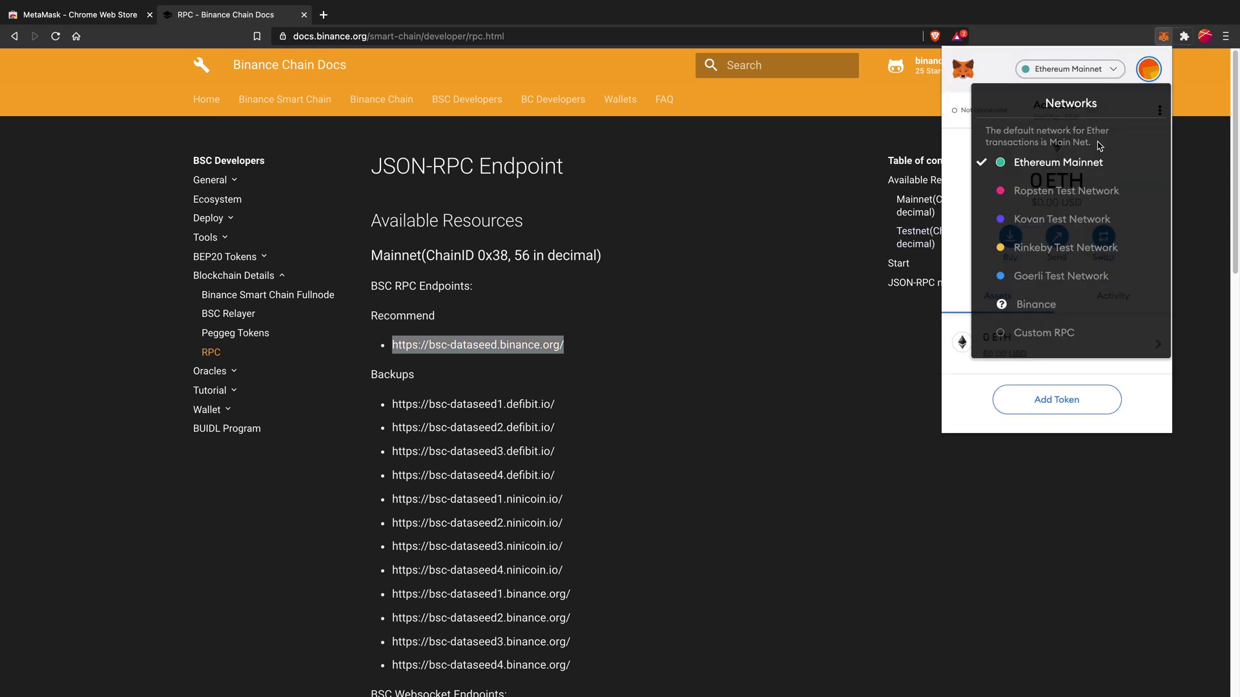
click(1081, 331)
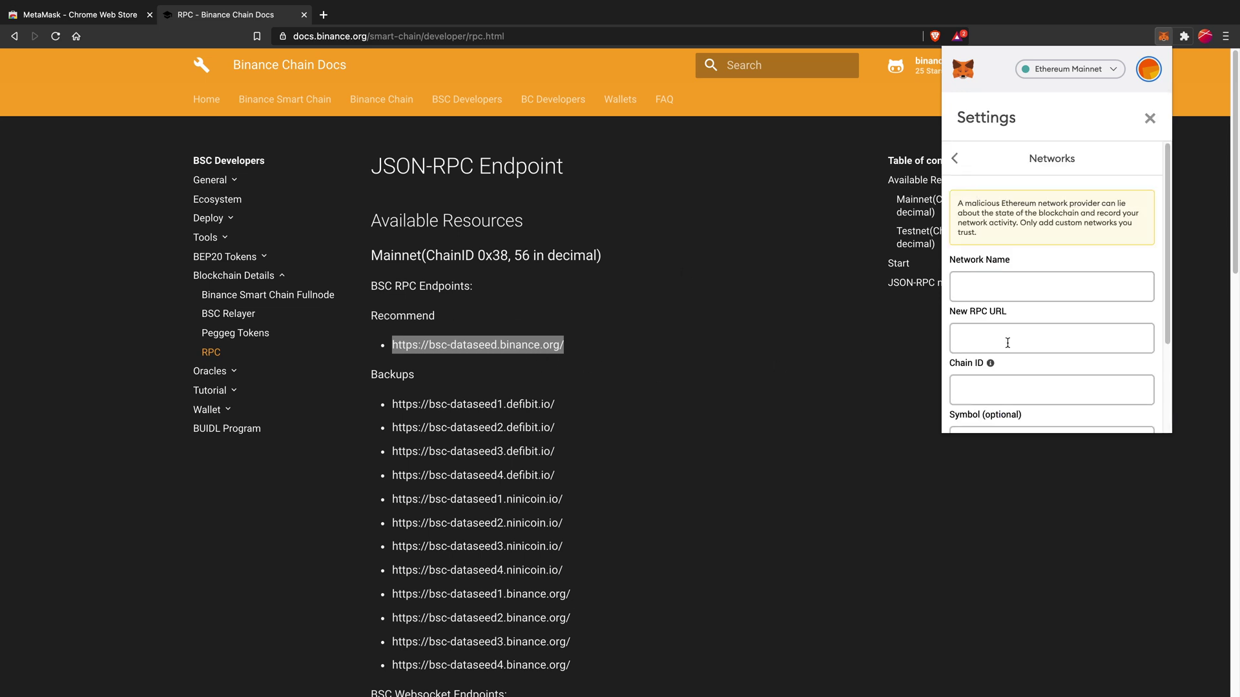
scroll(1029, 327, down, 3)
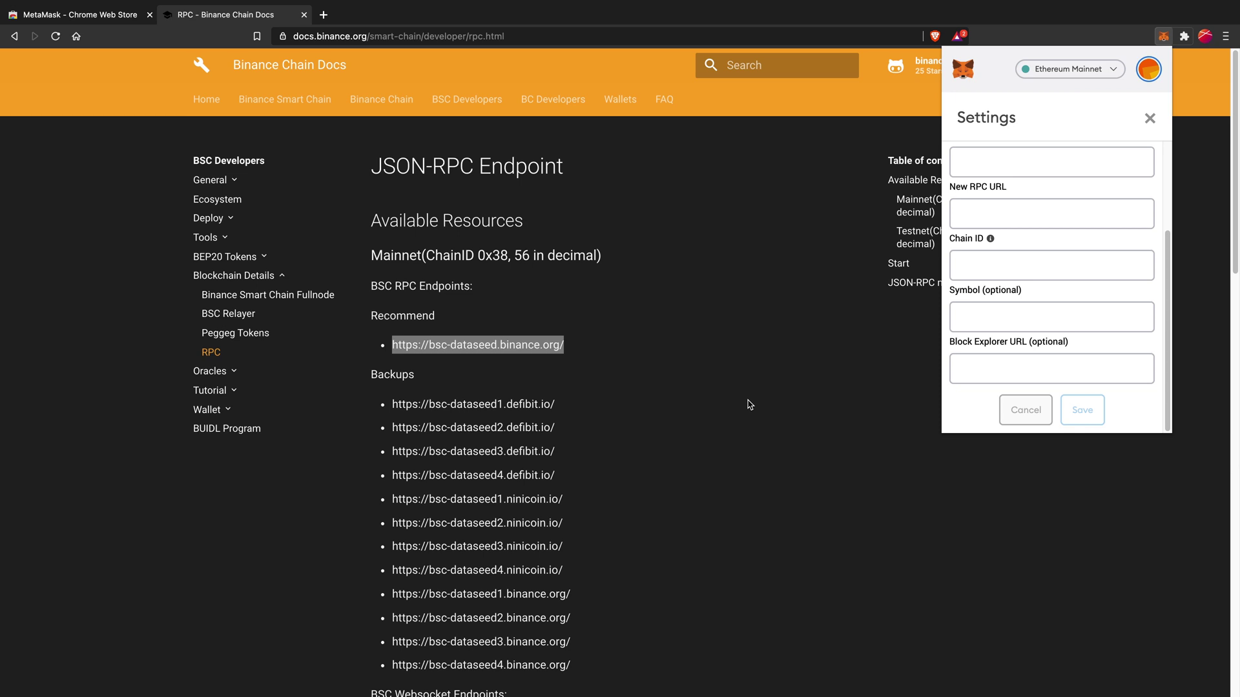
scroll(1007, 316, up, 3)
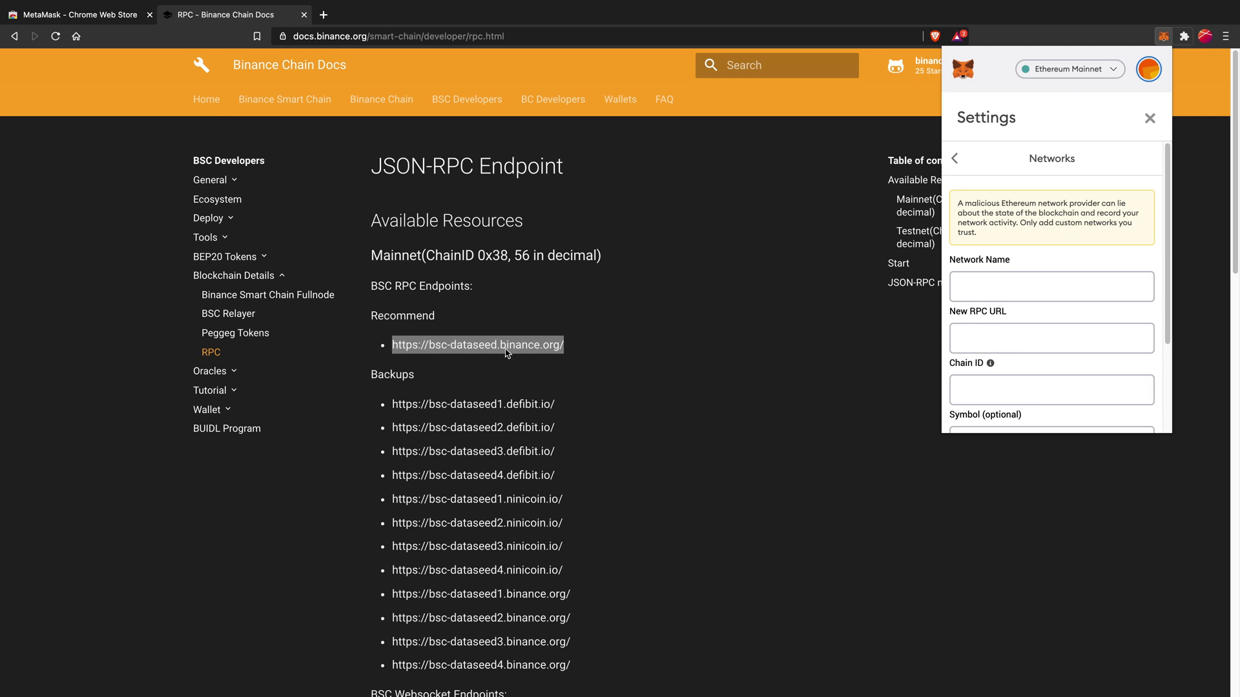
click(1053, 336)
key(ctrl+v)
scroll(1057, 335, down, 1)
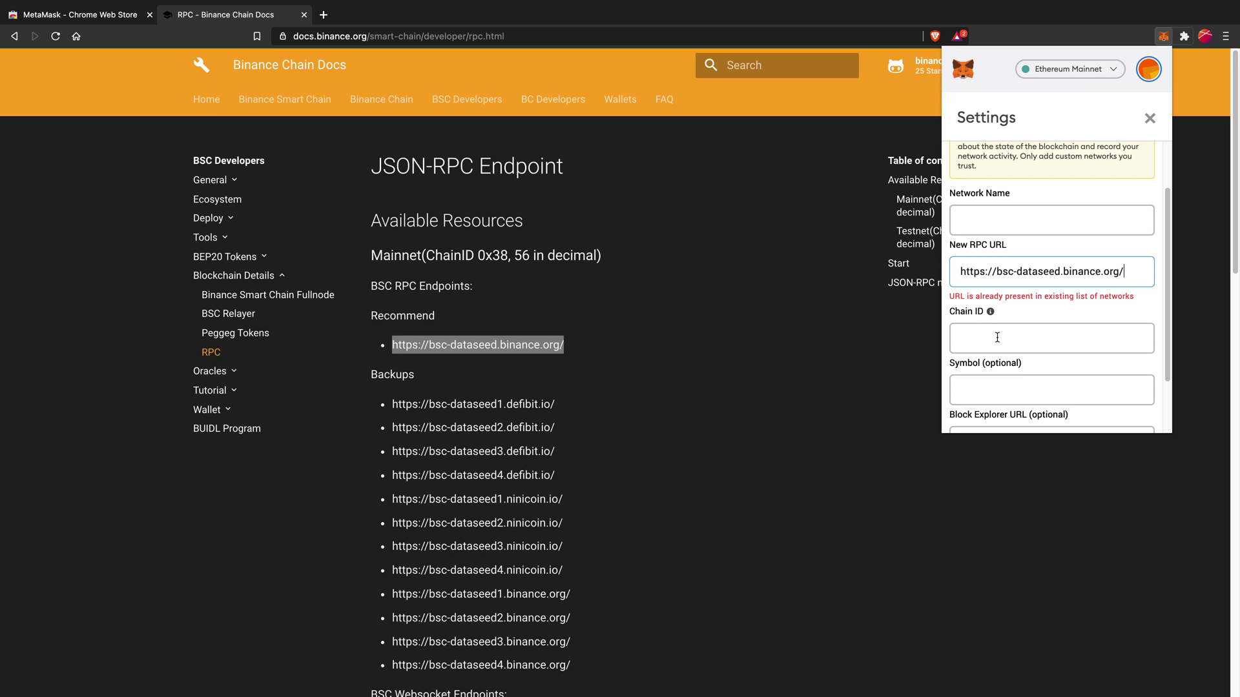
scroll(997, 337, down, 1)
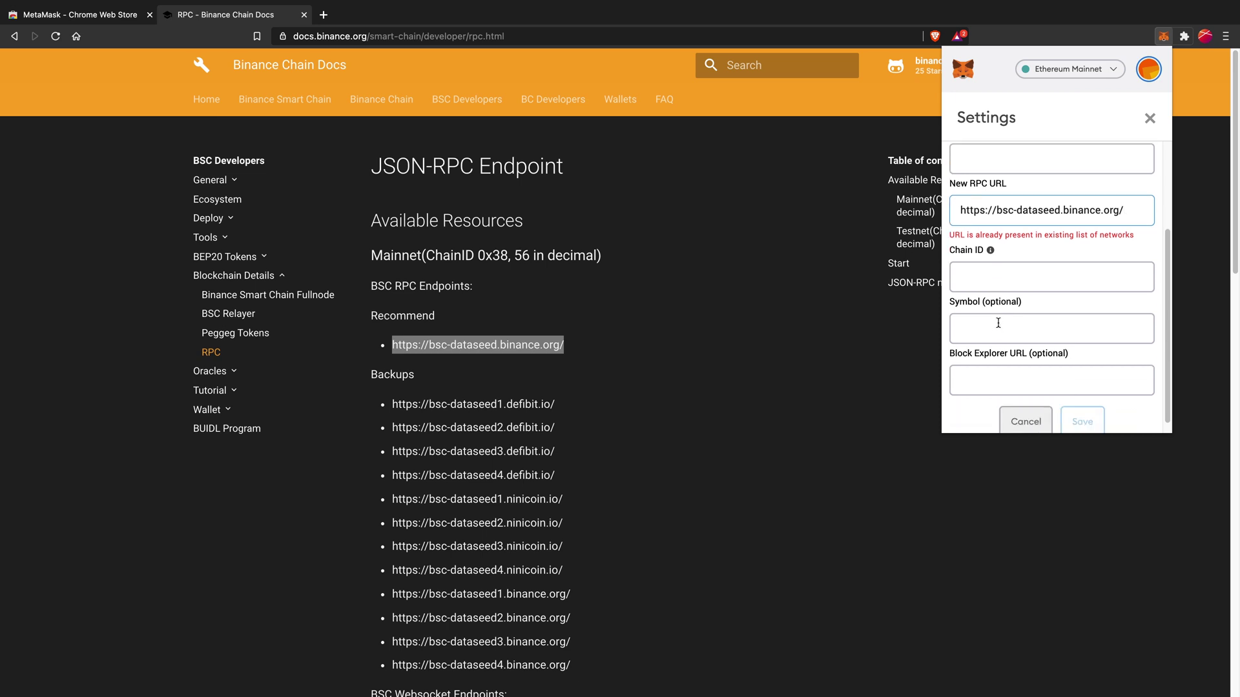
click(1007, 277)
key(Down)
key(Return)
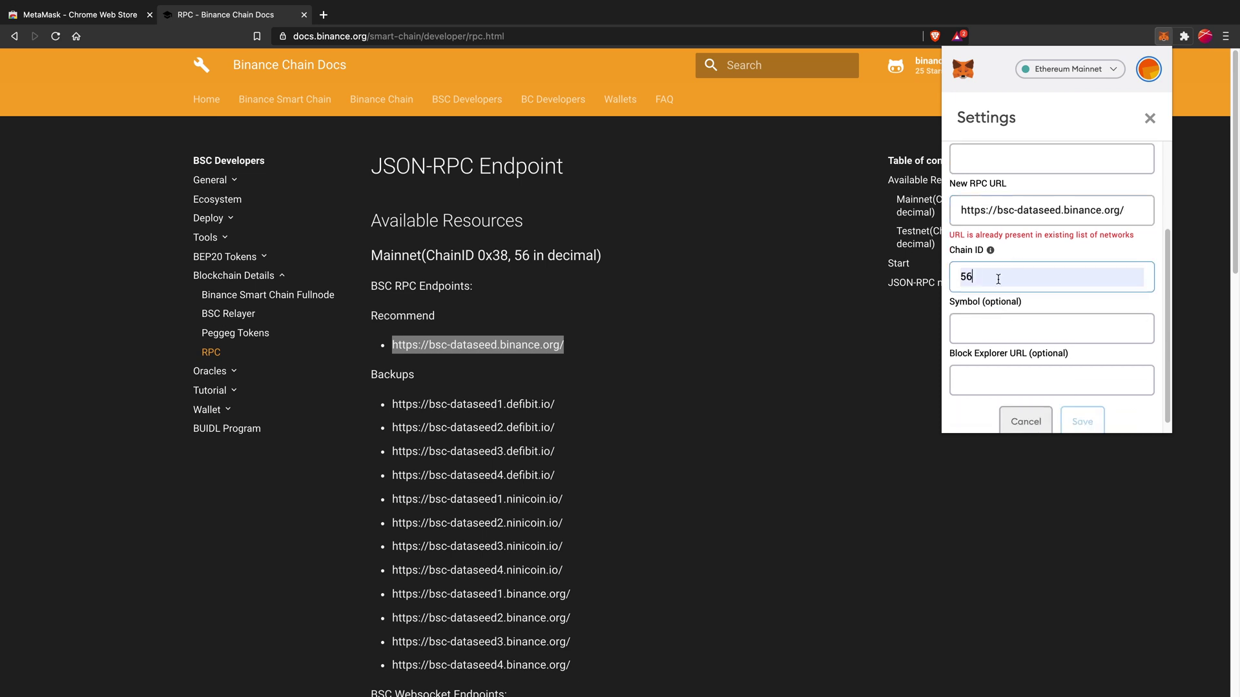
click(998, 326)
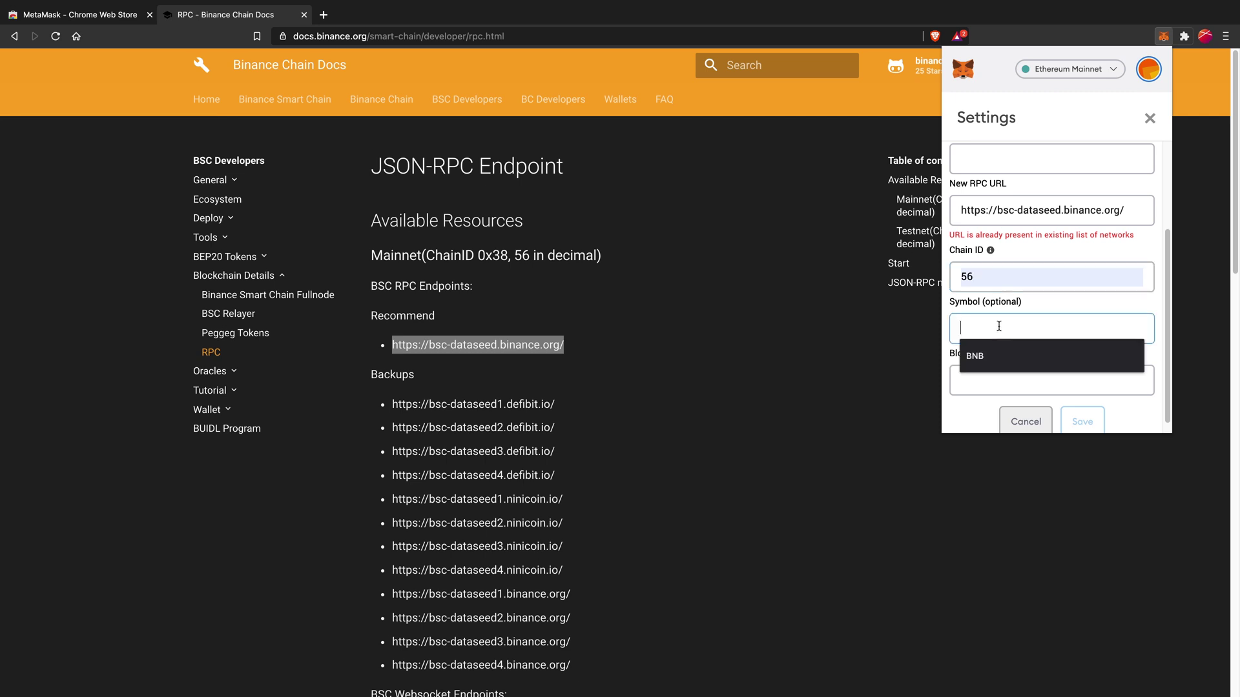
click(992, 367)
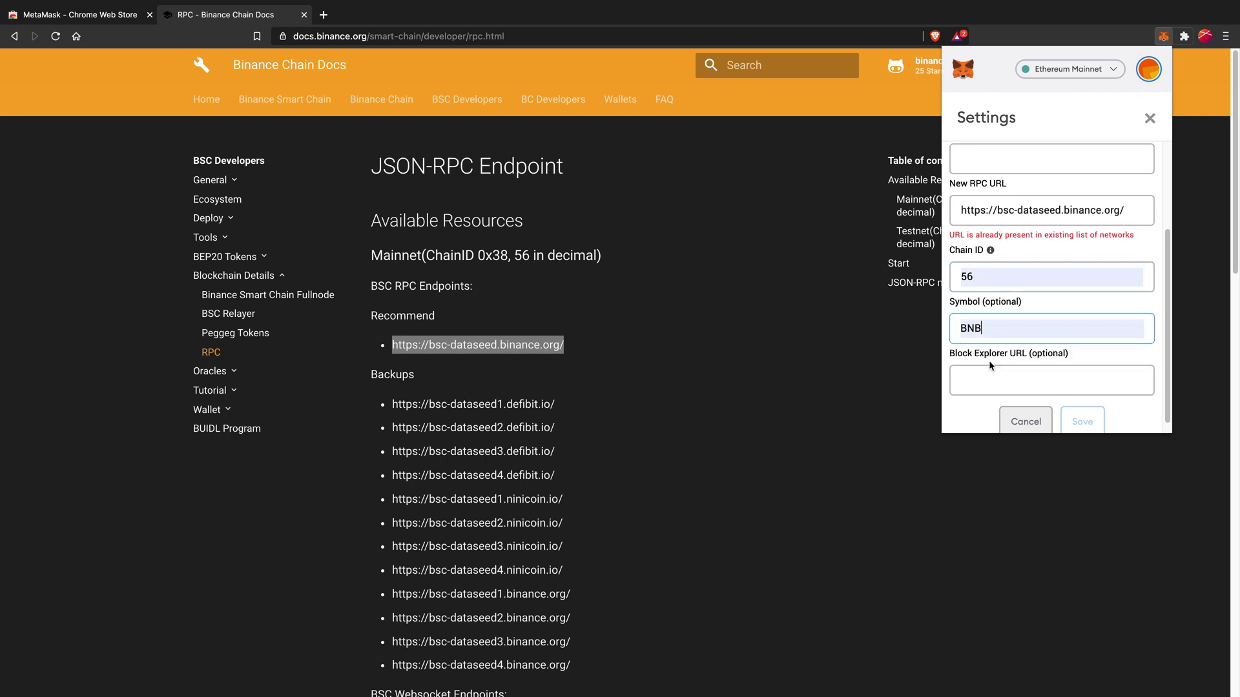
scroll(1032, 371, down, 1)
click(1030, 368)
click(1041, 413)
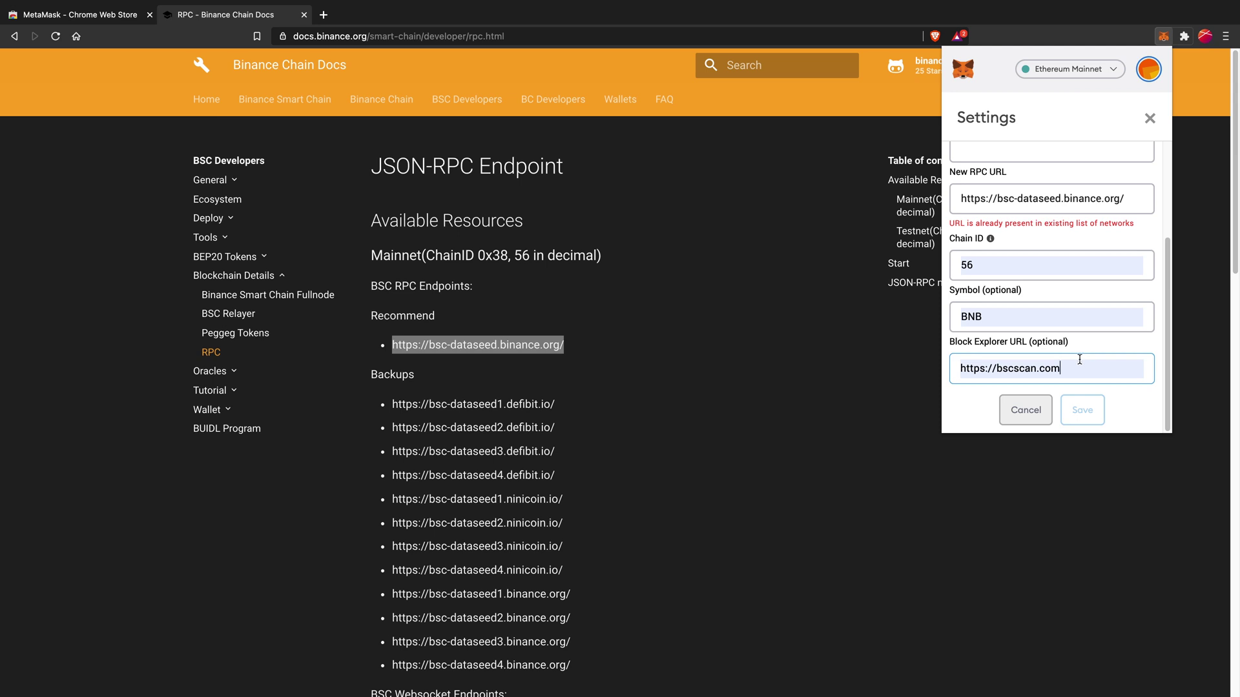
Step: Set the custom network's name to Binance and review the completed form
scroll(1059, 365, up, 3)
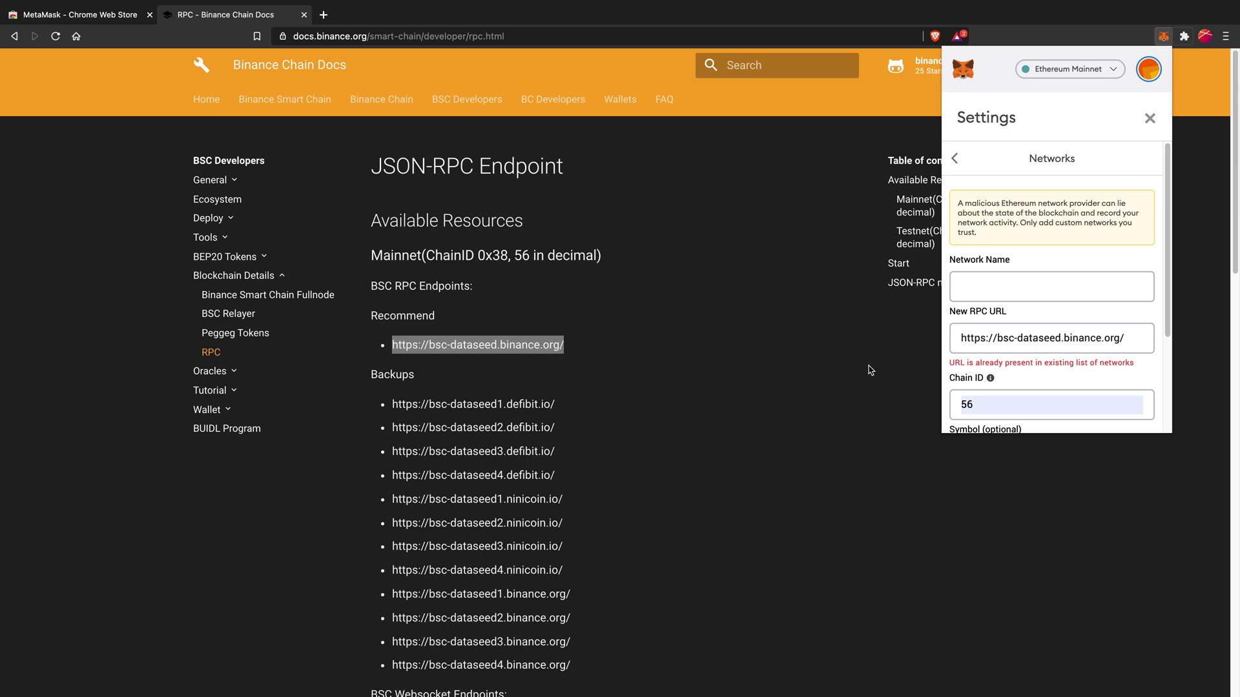
scroll(1062, 380, down, 1)
scroll(1062, 381, down, 1)
scroll(1048, 333, down, 1)
scroll(1047, 326, up, 3)
scroll(1038, 266, down, 3)
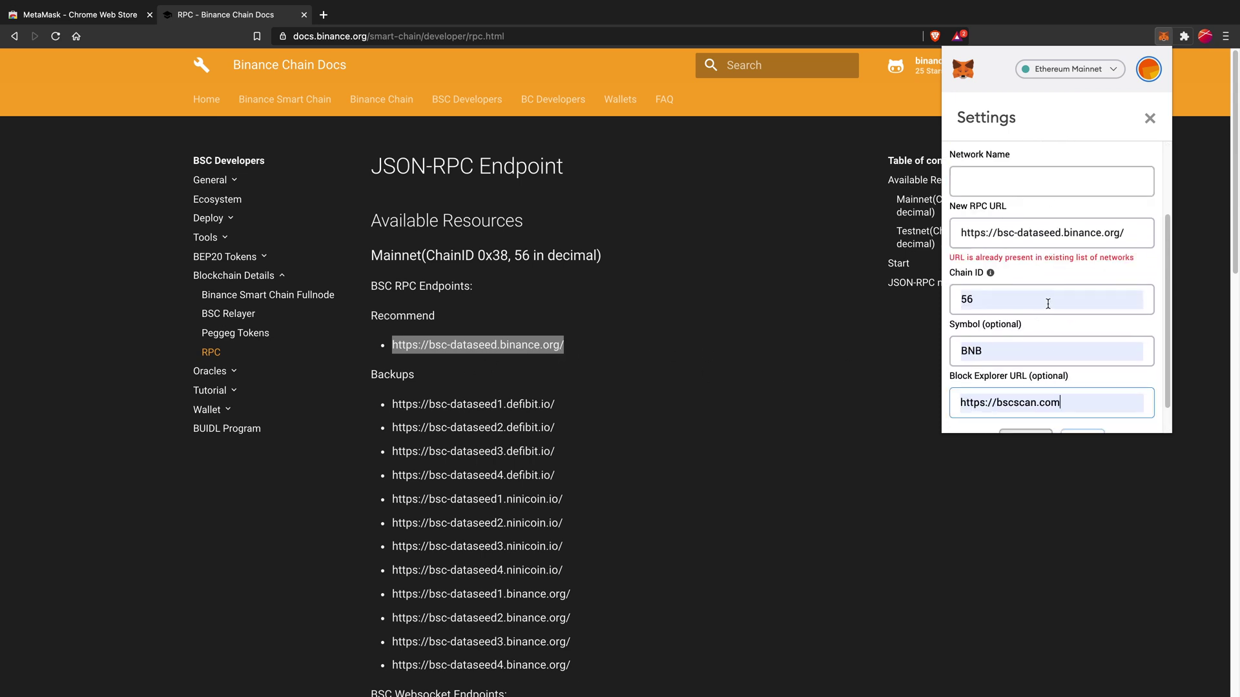
click(1026, 190)
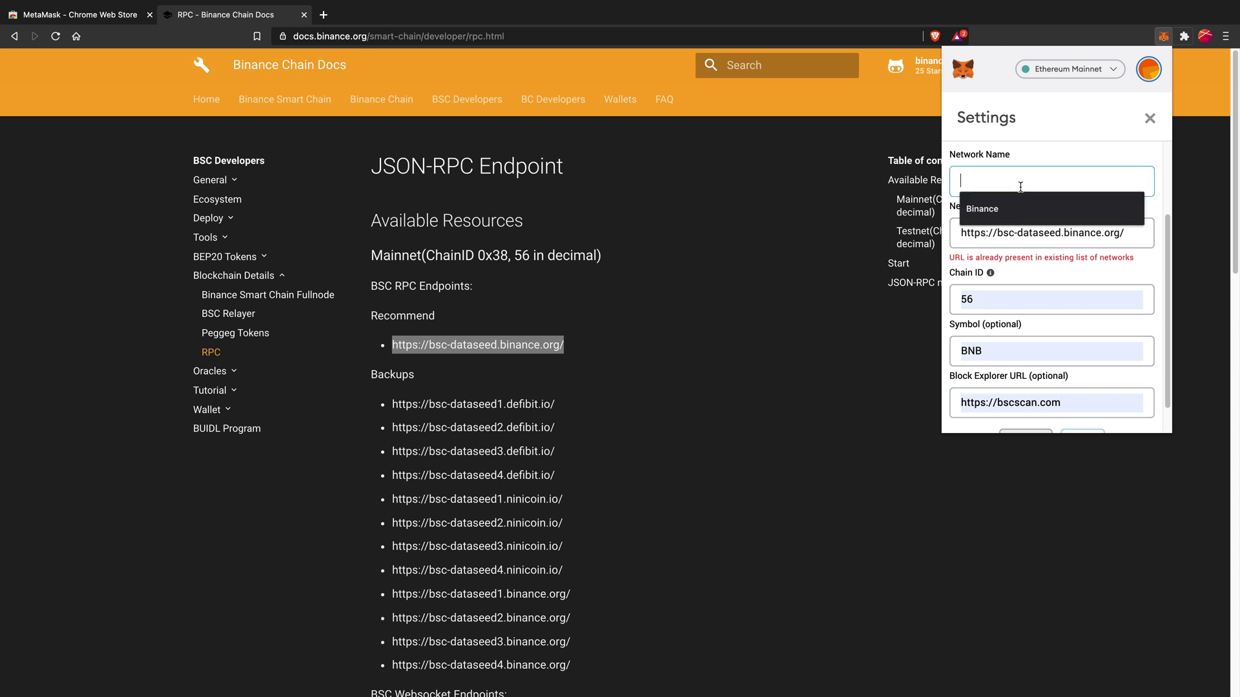
click(1019, 201)
scroll(1126, 350, down, 1)
scroll(1127, 349, up, 1)
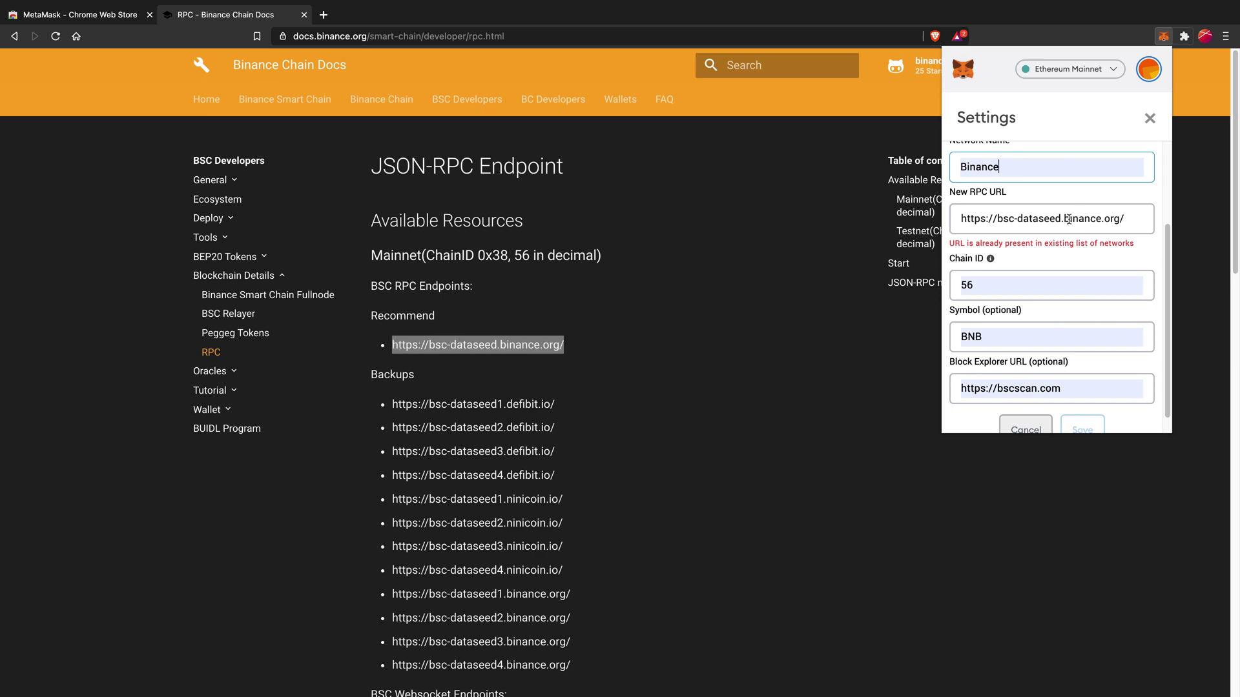
Step: Leave the custom network form without saving and return to the Binance docs' MetaMask guide
click(692, 308)
key(alt+Left)
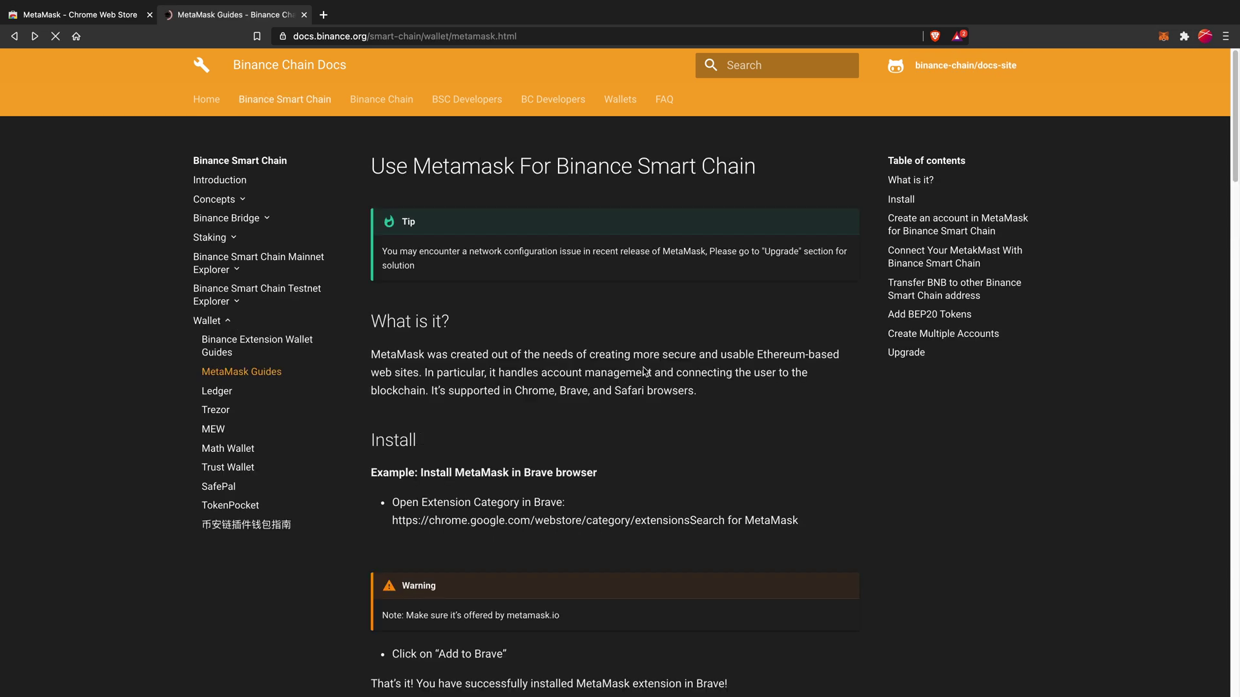
Step: Scroll to the docs' add-network section and switch MetaMask's active network to Binance
scroll(757, 556, down, 4)
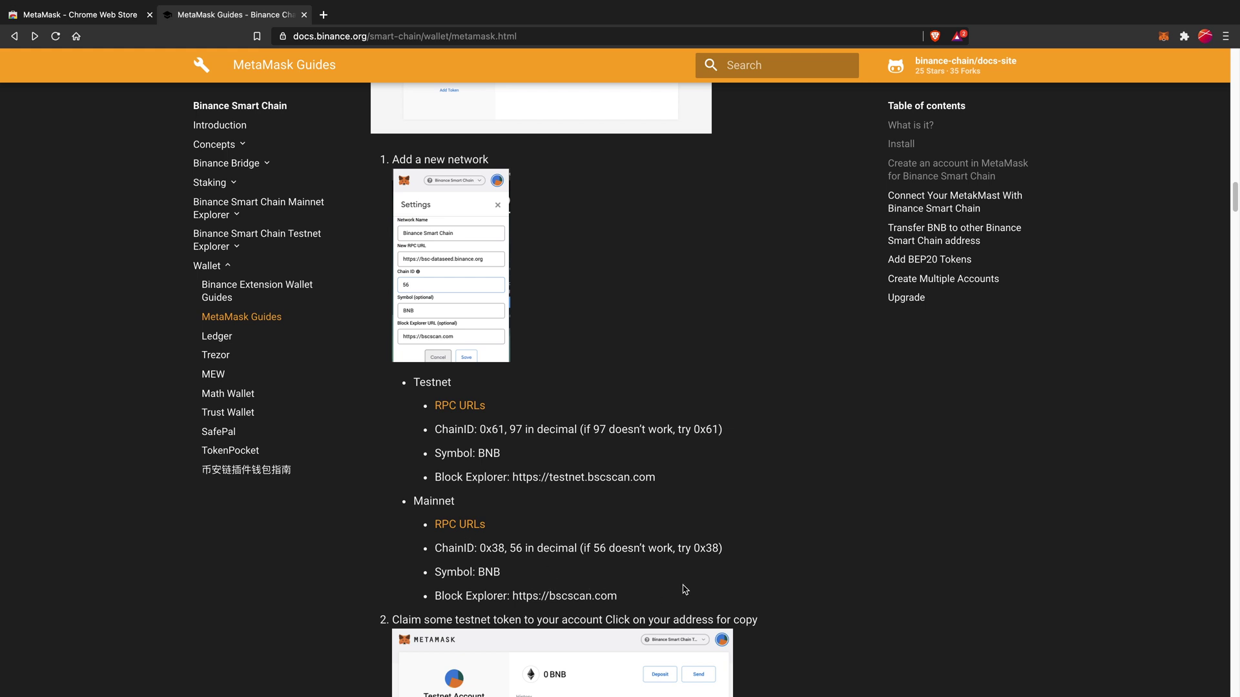
click(1164, 38)
click(1069, 69)
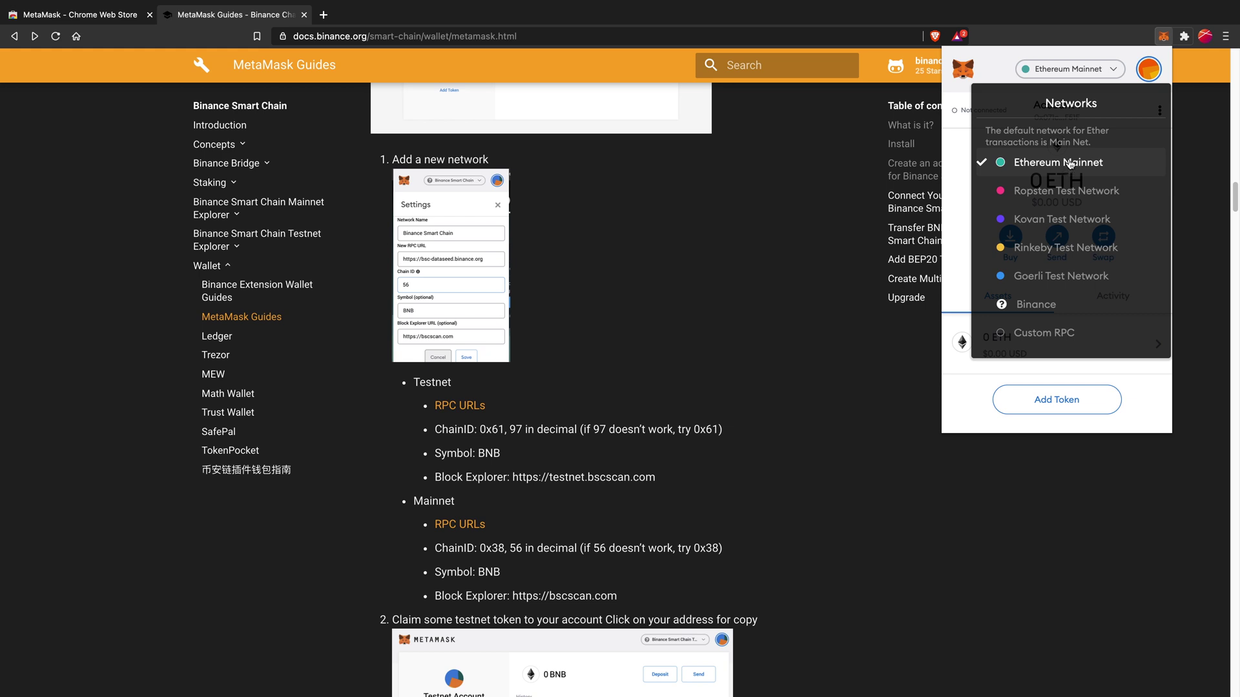
click(1036, 304)
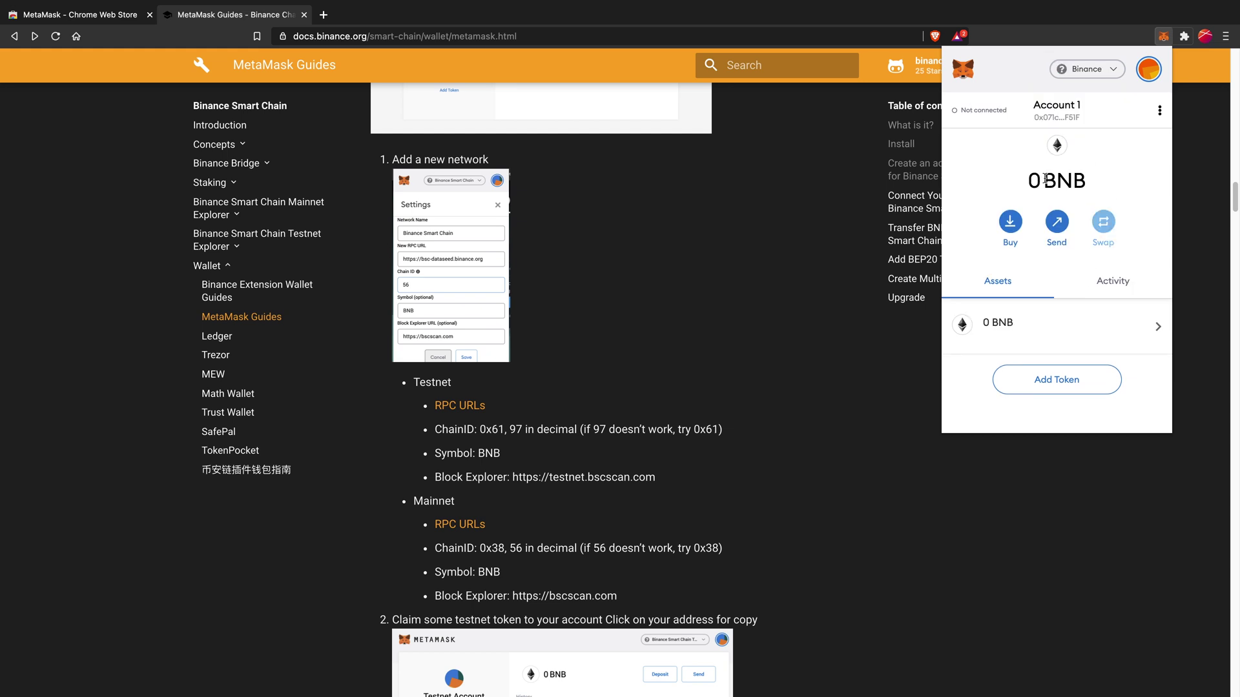
click(1081, 79)
click(1071, 168)
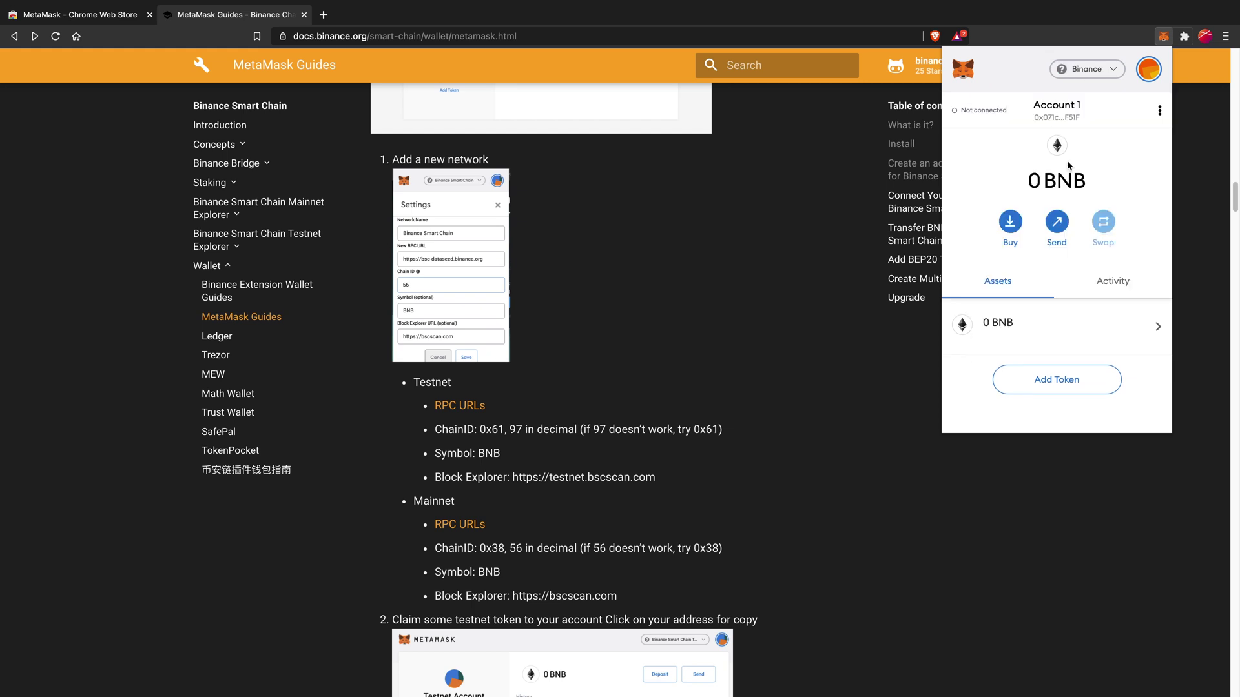
click(1087, 70)
click(1061, 303)
Step: Go to pancakeswap.finance and unlock the wallet by connecting through Metamask
click(331, 35)
text(pancakeswap.finance)
key(Return)
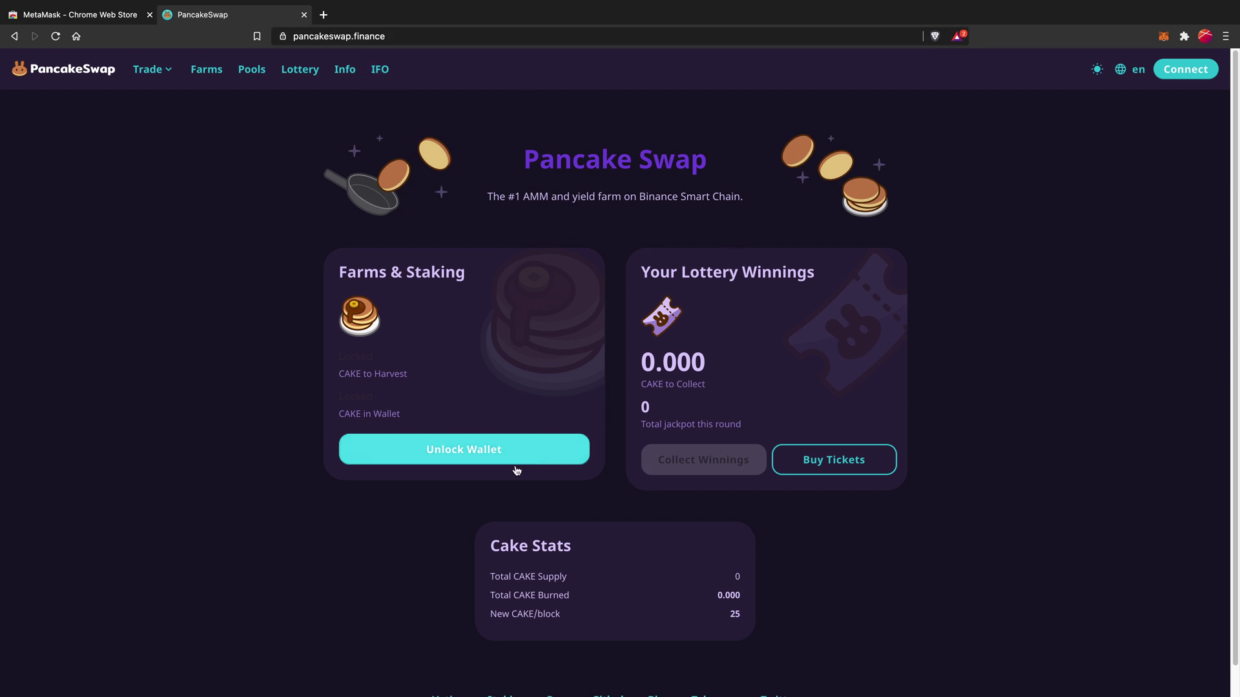
click(492, 451)
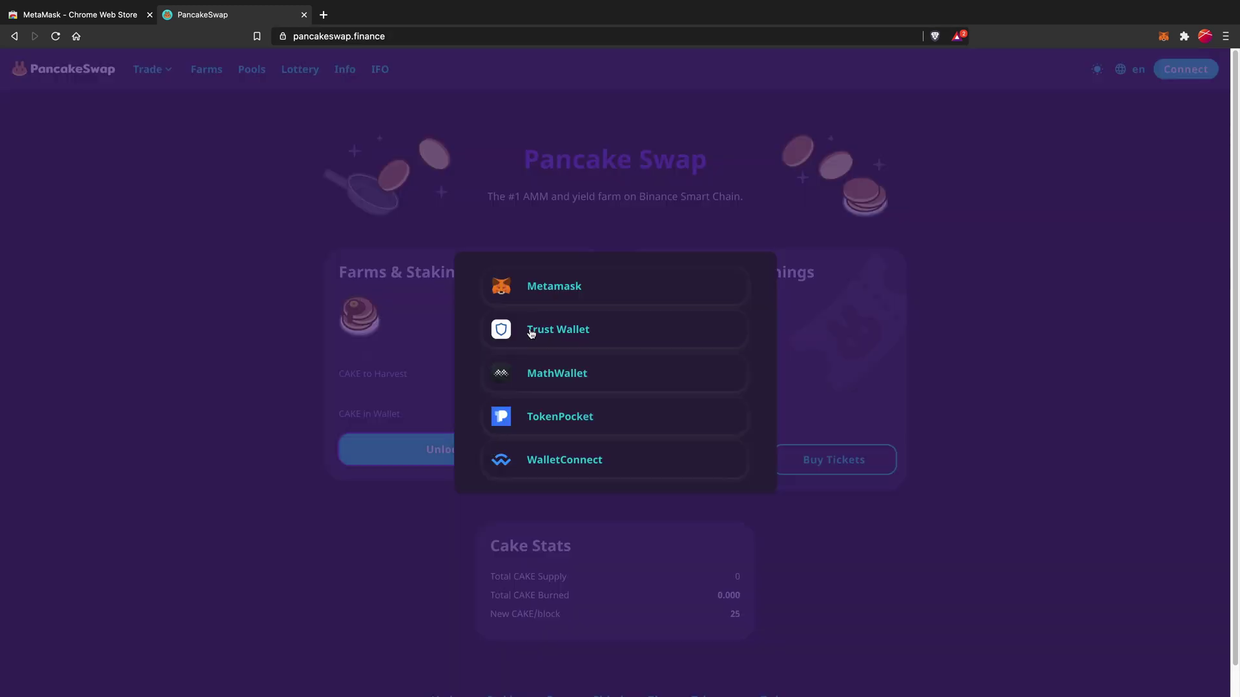
click(554, 287)
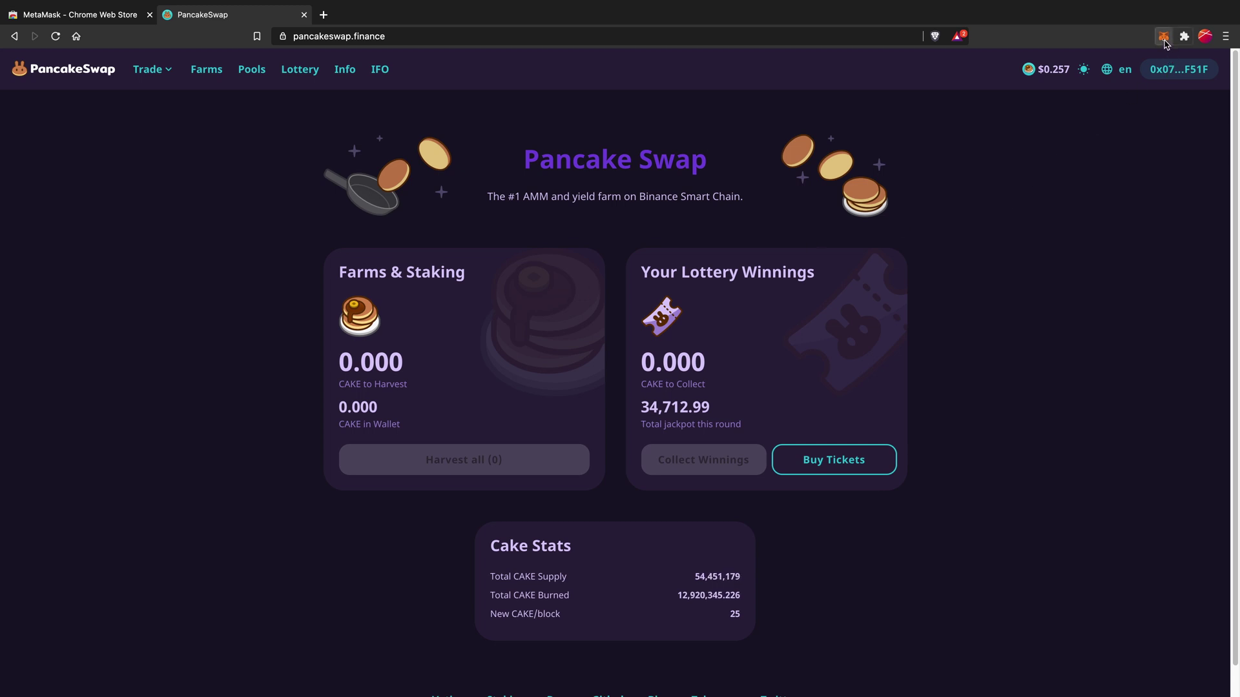
Step: Switch MetaMask's active network to Ethereum Mainnet while on the PancakeSwap home page
click(1163, 37)
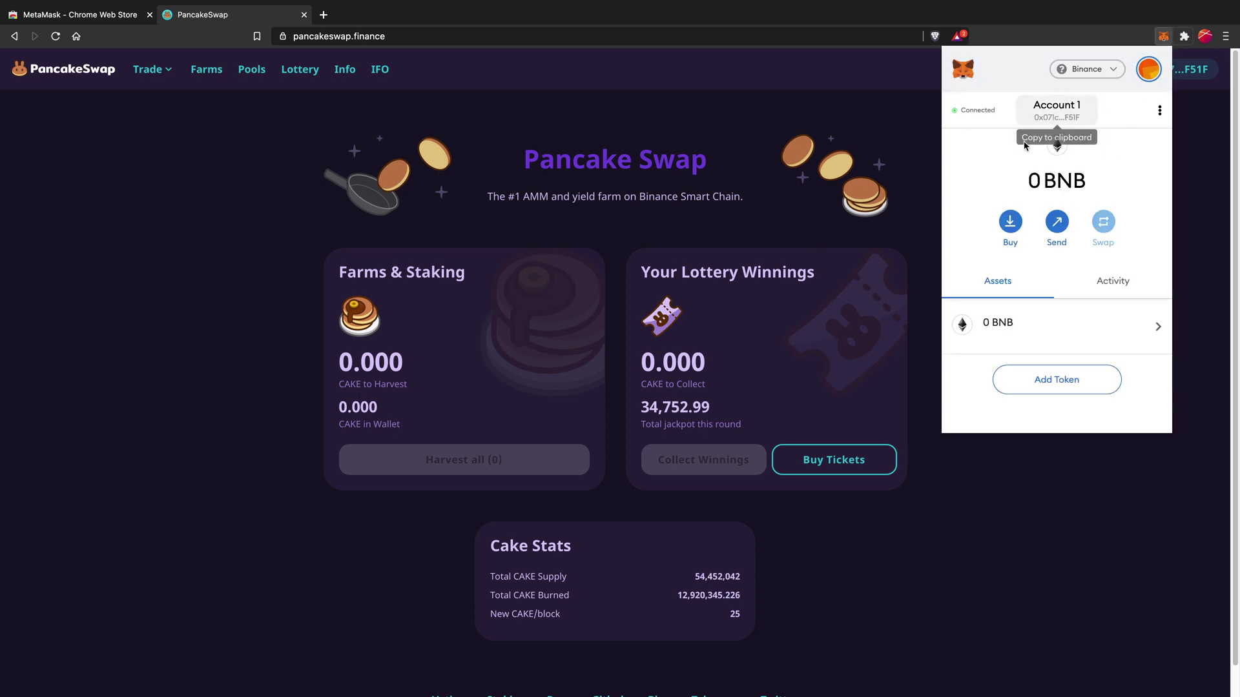
click(1082, 115)
click(1083, 76)
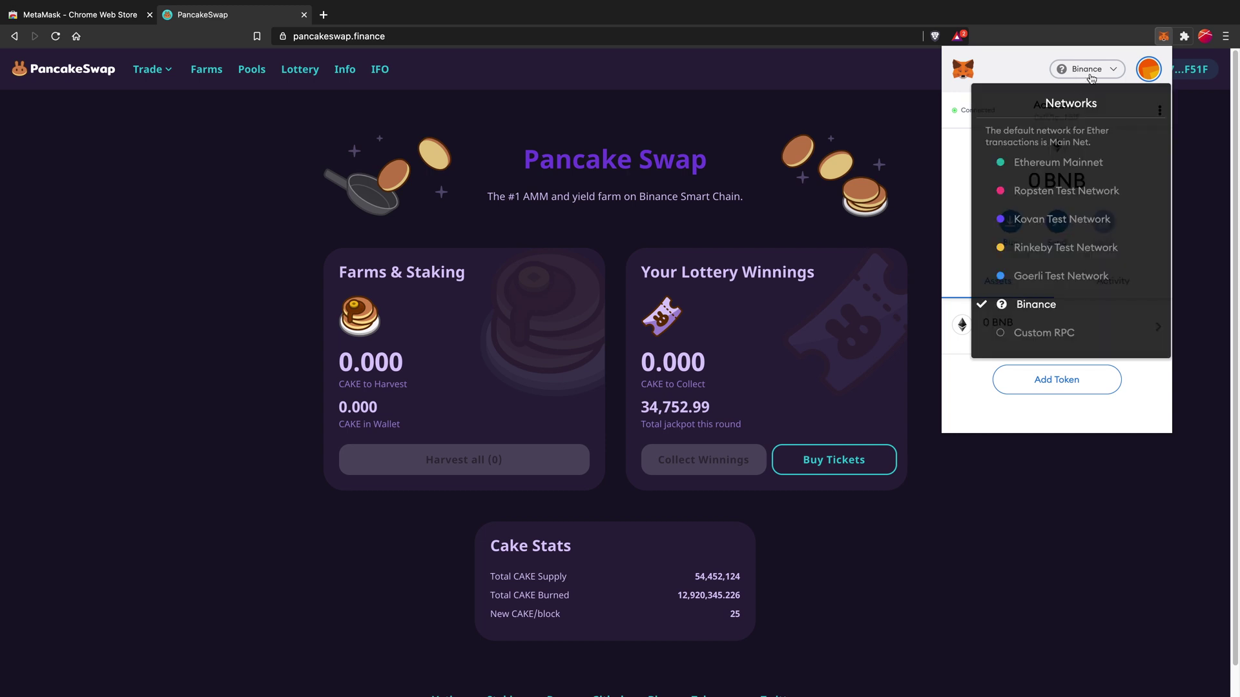
click(1061, 162)
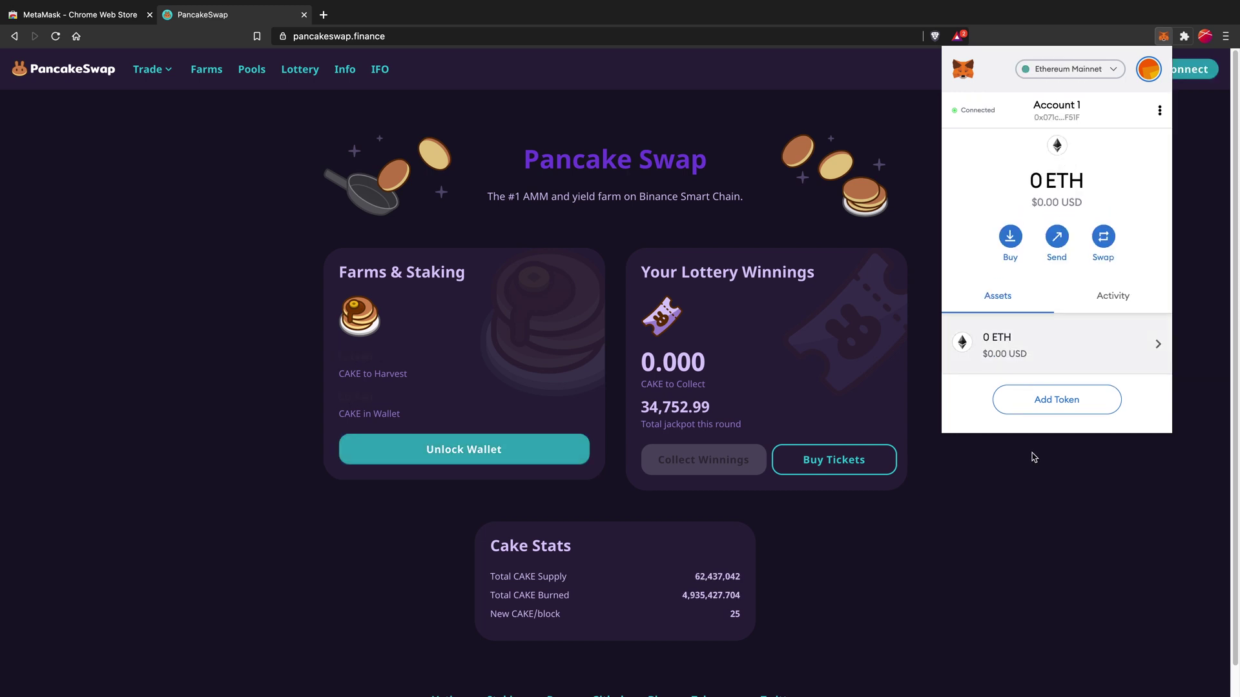
click(1032, 457)
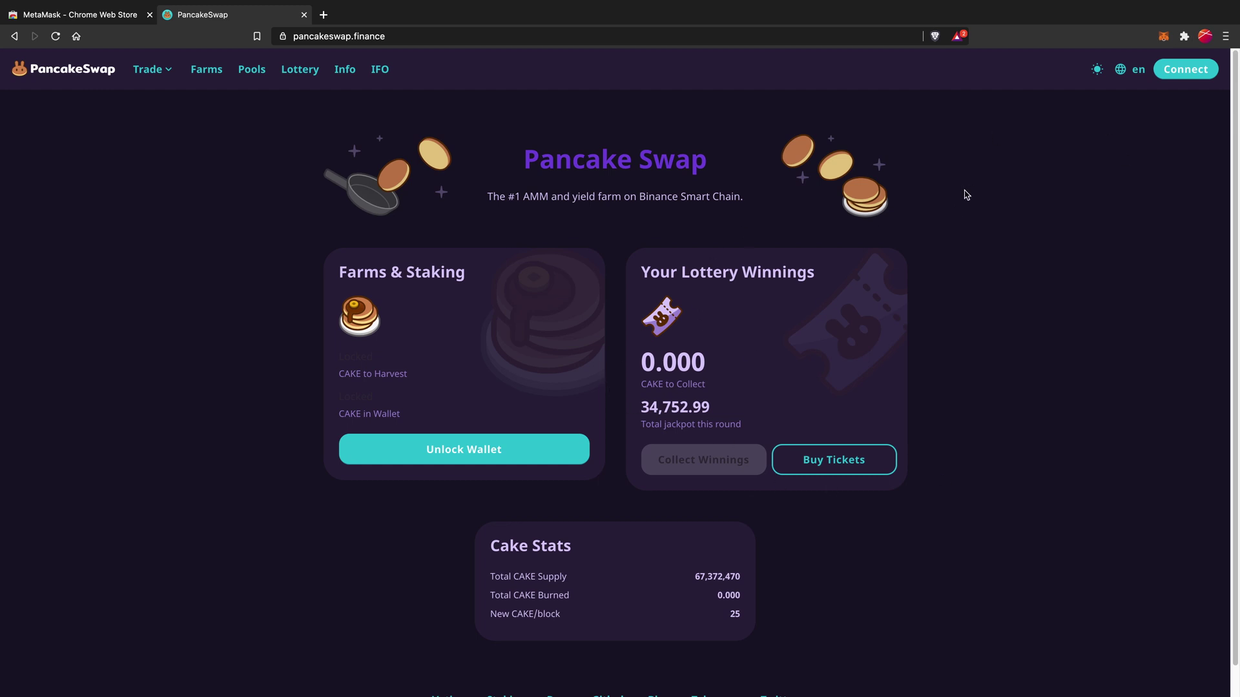
Step: Try to unlock the PancakeSwap wallet through Metamask on the Ethereum network
click(434, 457)
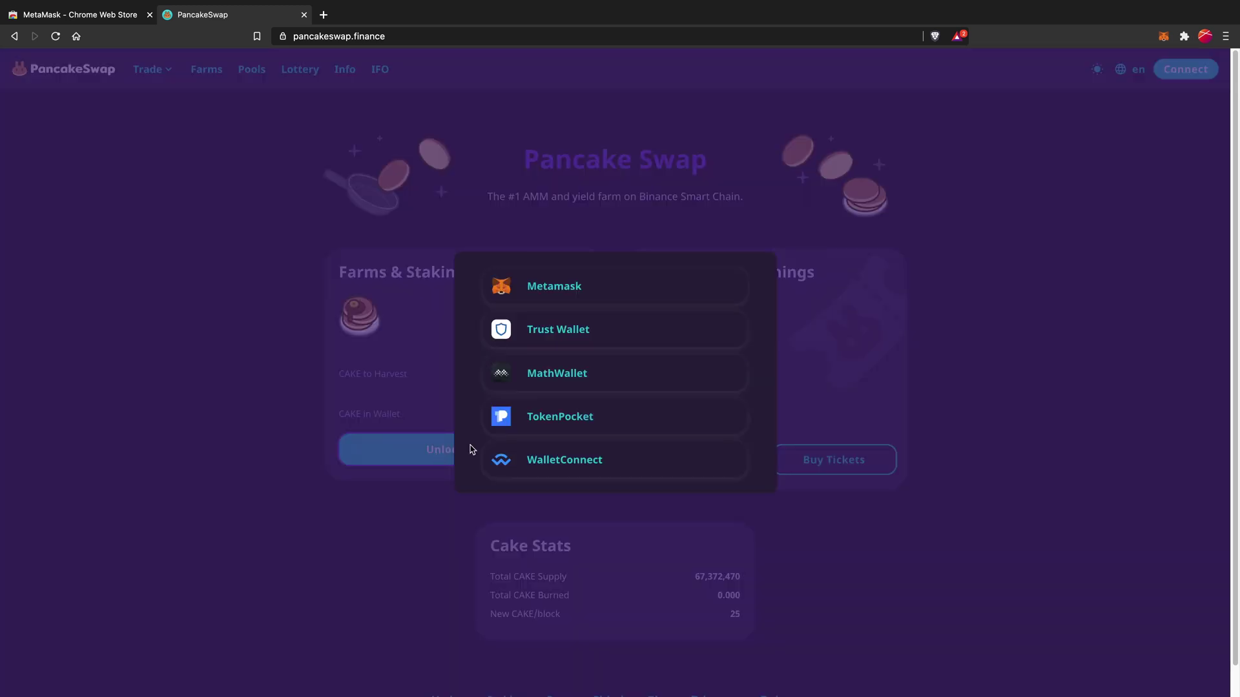
double_click(565, 294)
click(367, 540)
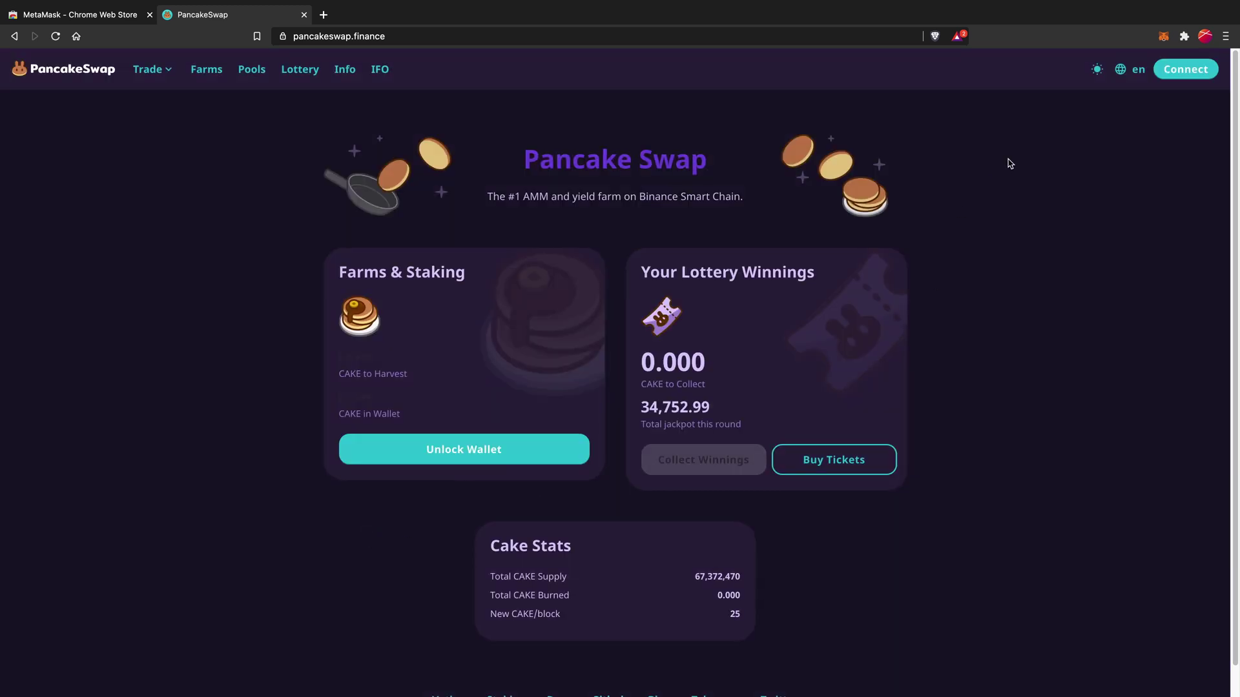
Step: Switch MetaMask back to the Binance network and return to the PancakeSwap page
click(1163, 36)
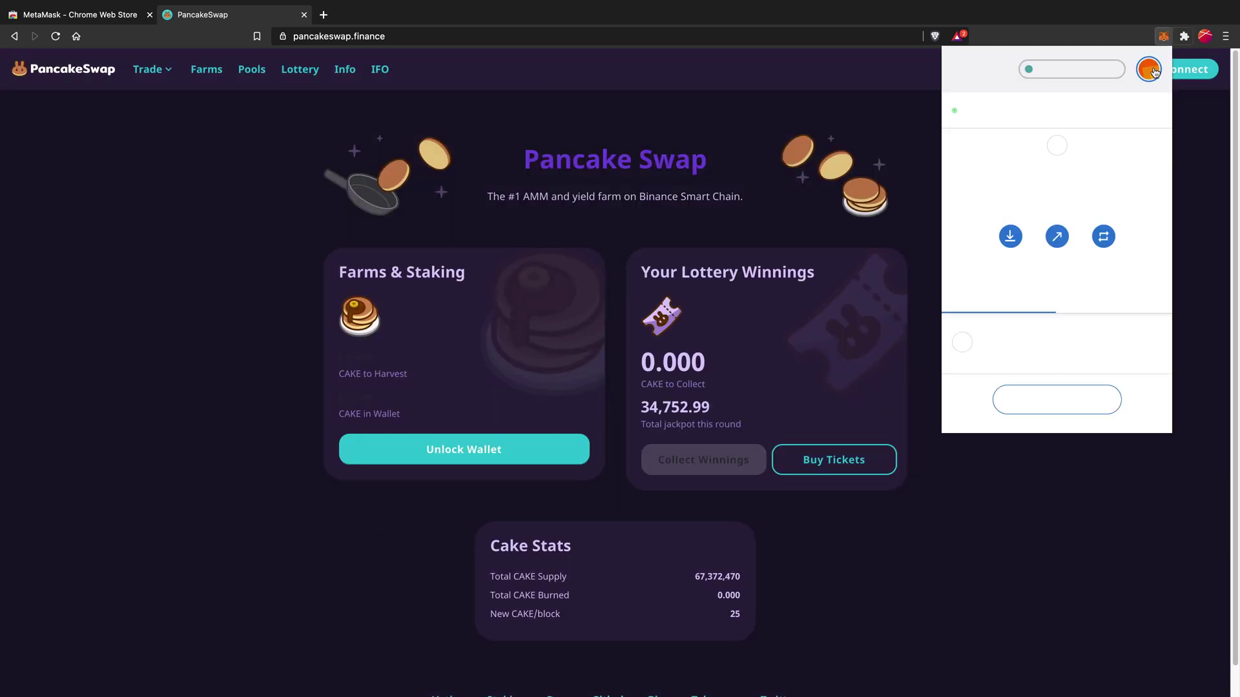
click(1110, 71)
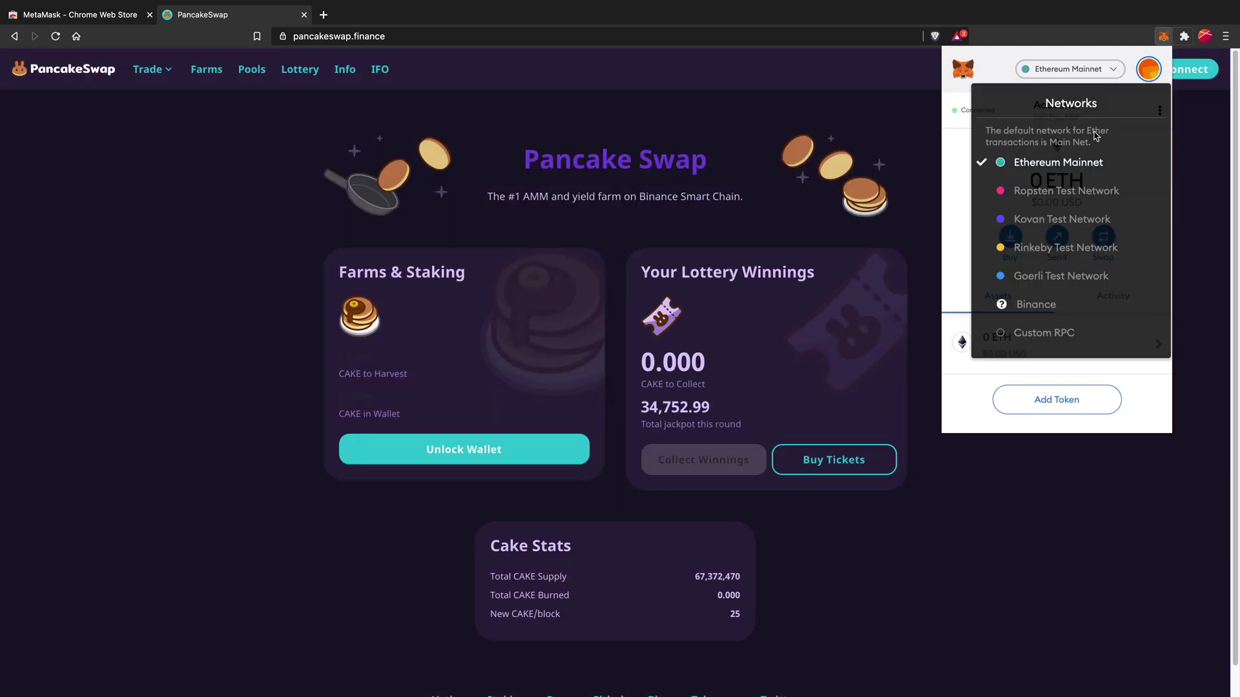
click(1055, 304)
click(949, 562)
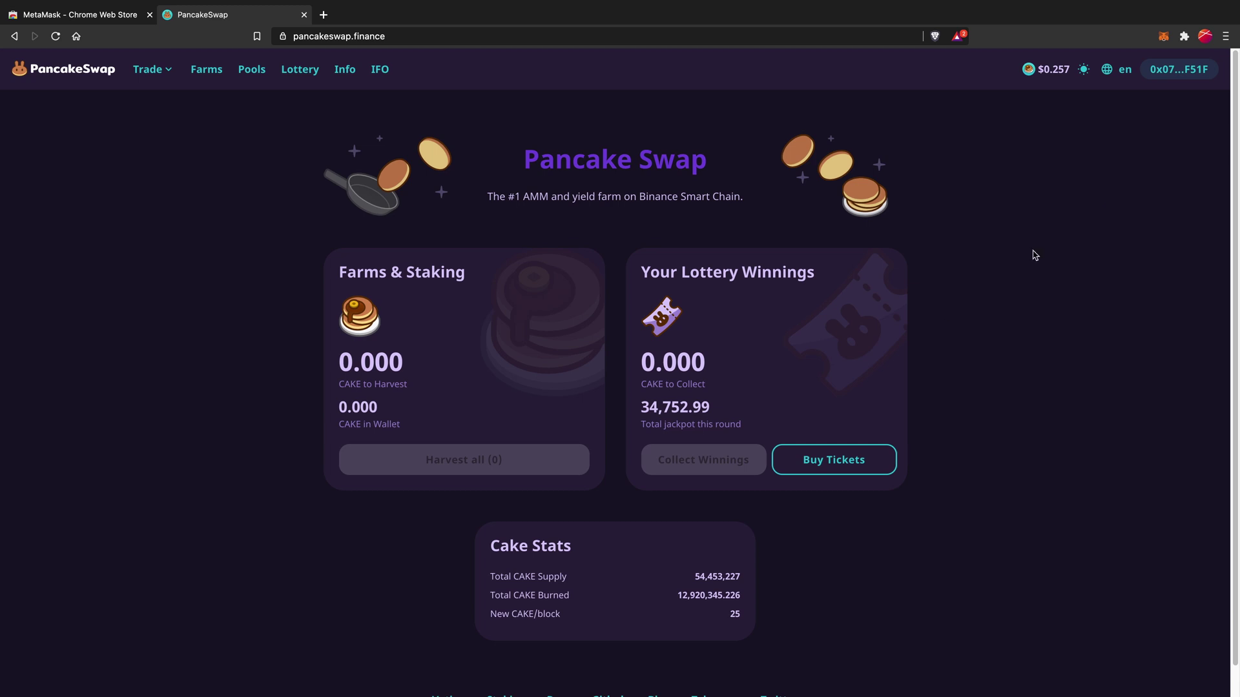
Step: Check the account's BNB balance and selected network in MetaMask
click(1163, 37)
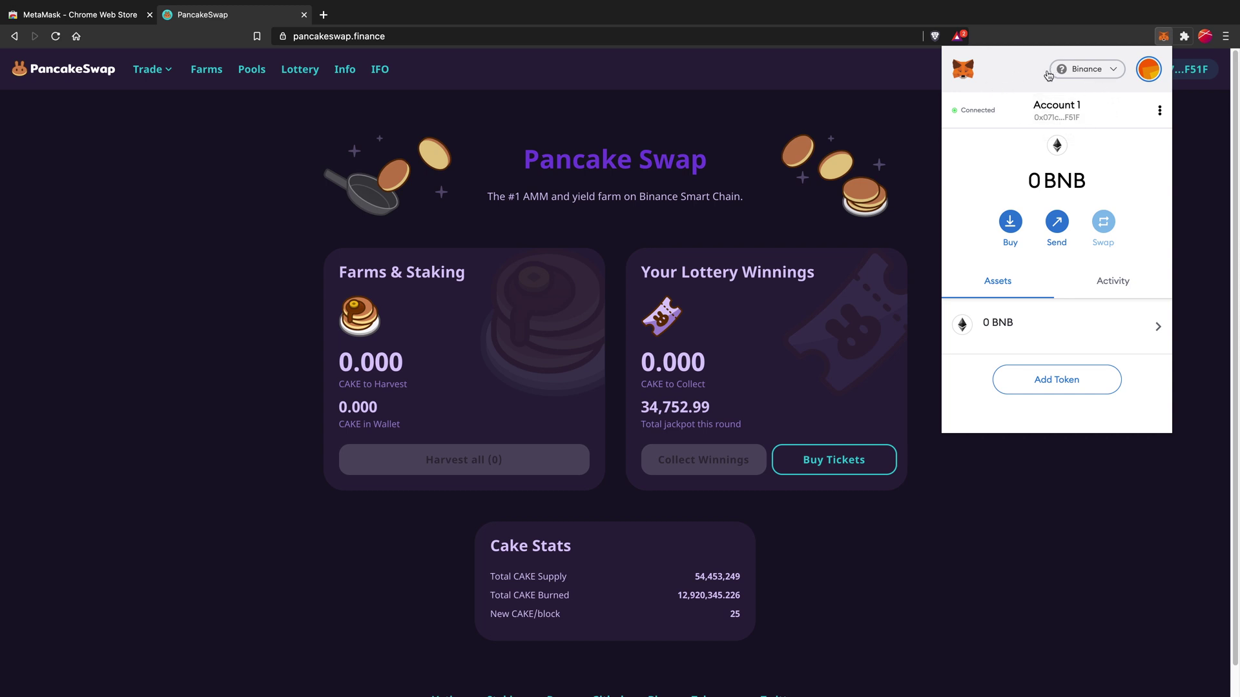
click(893, 286)
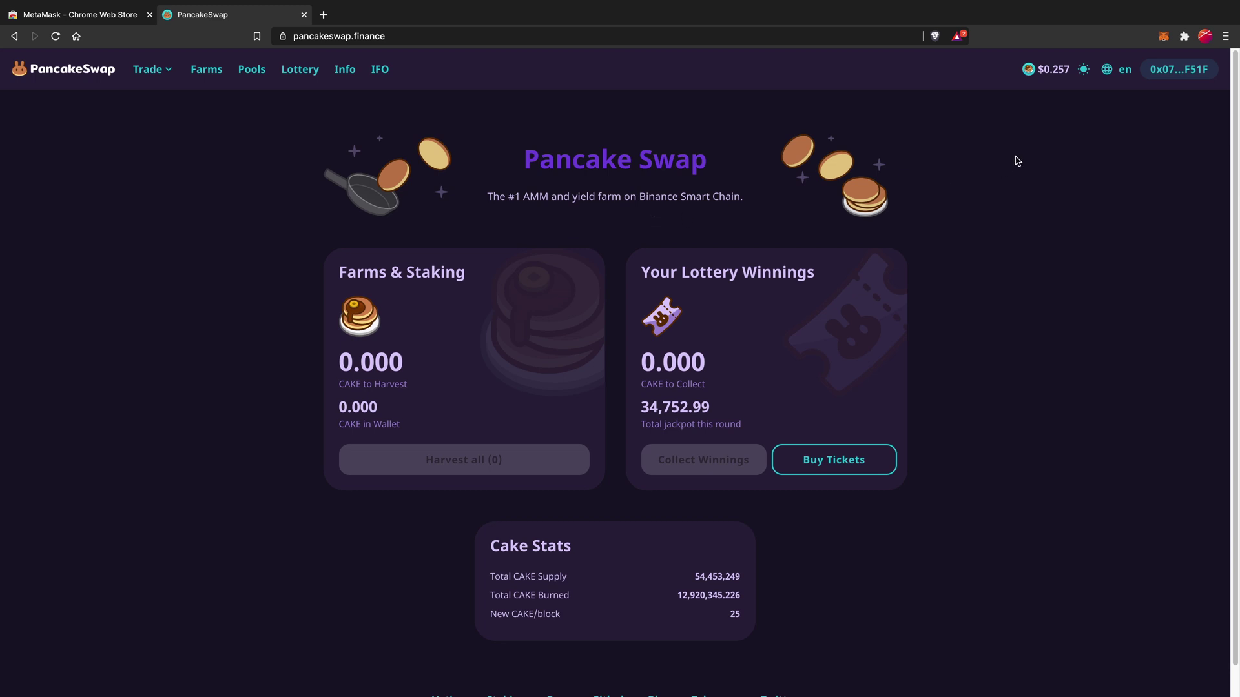
click(1167, 39)
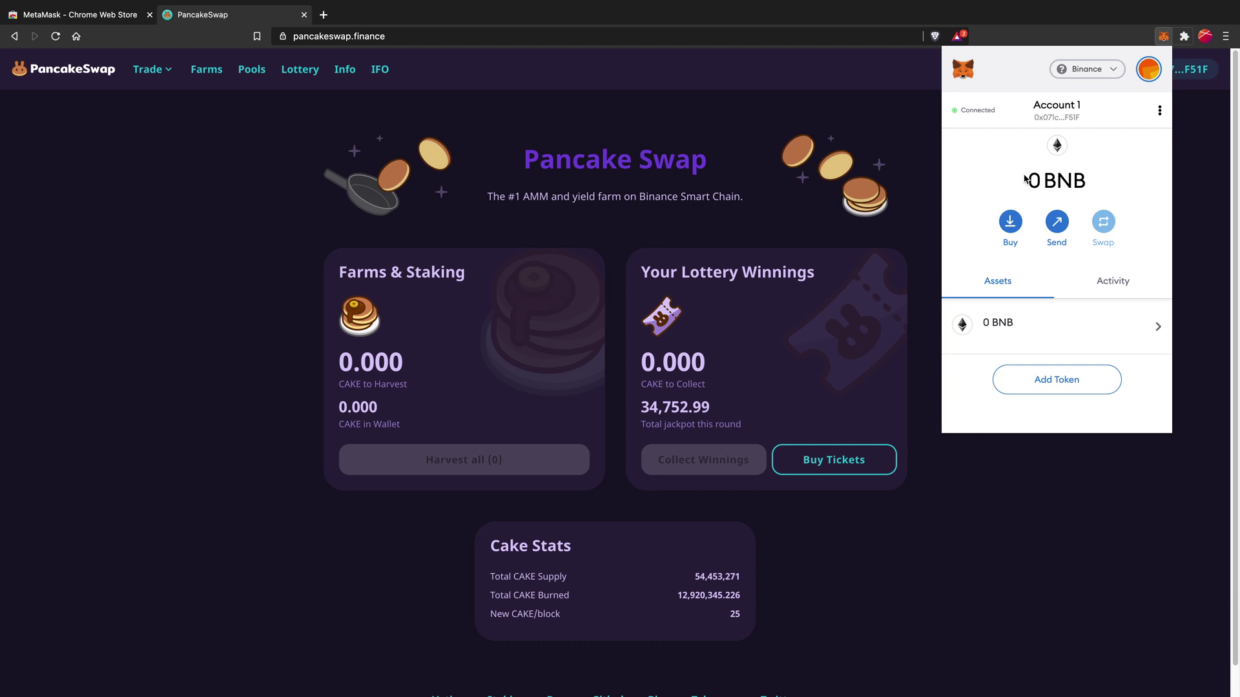
mouse_move(1025, 179)
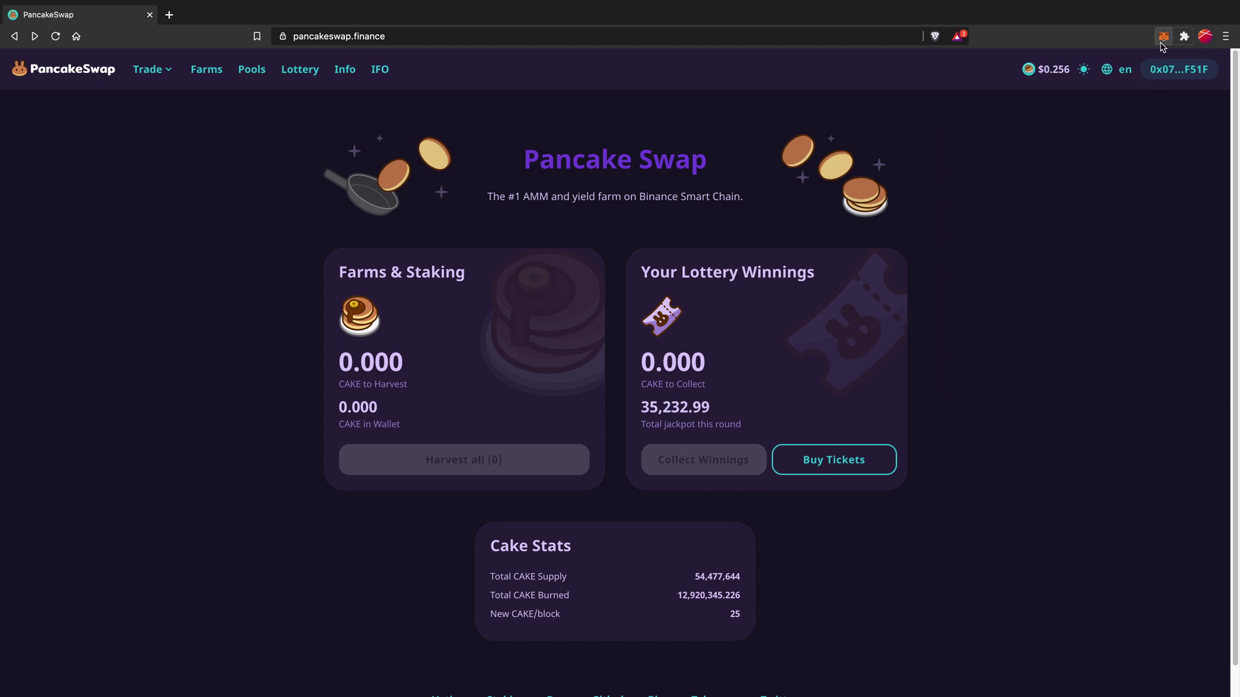
click(1163, 37)
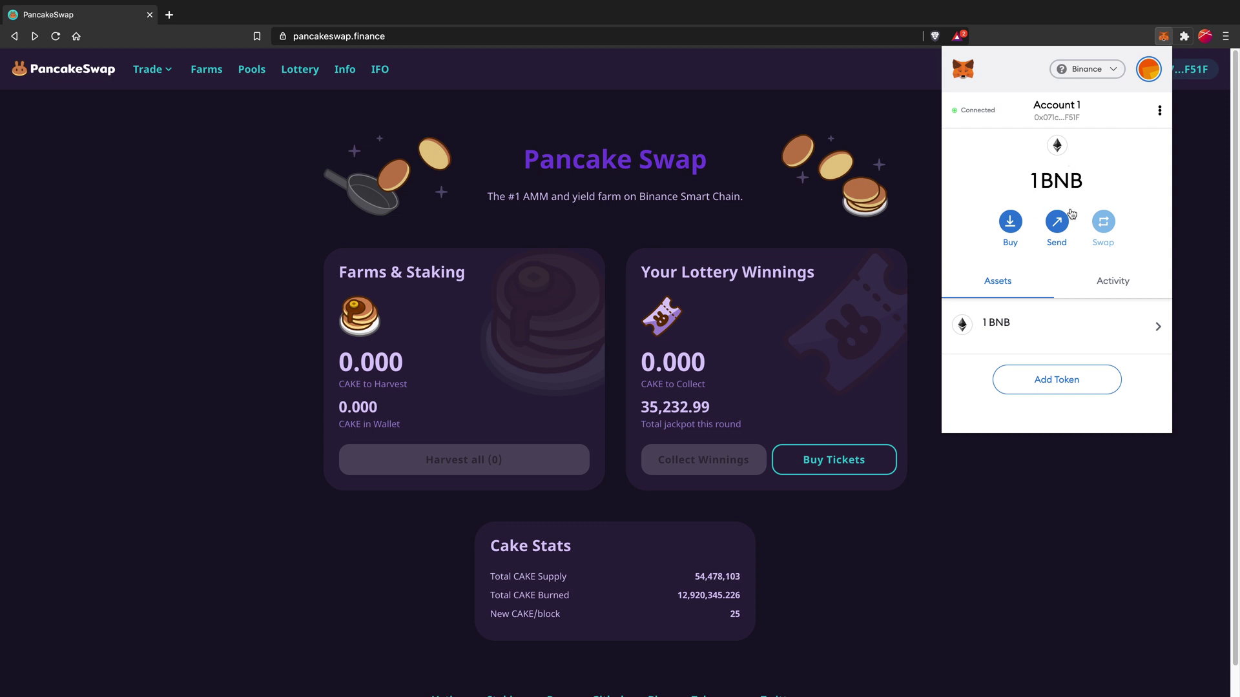
click(1068, 568)
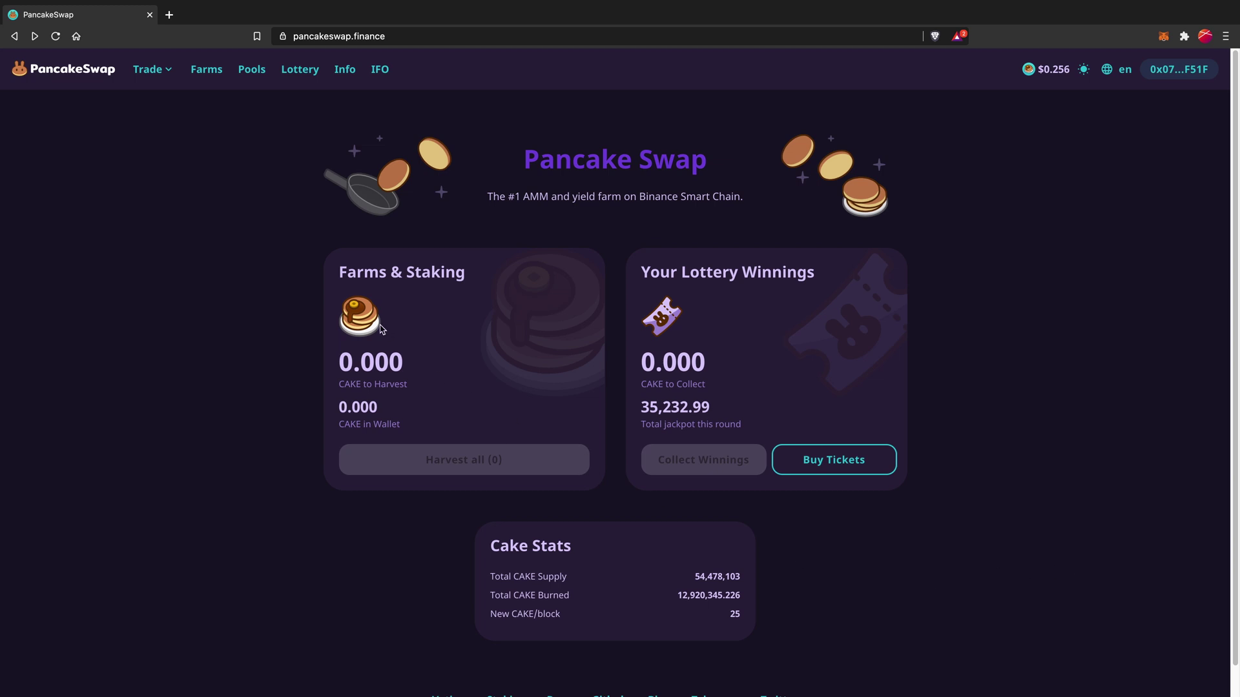
Step: Visit PancakeSwap's exchange, continue to the Farms page and examine the available farms and their APYs
mouse_move(154, 79)
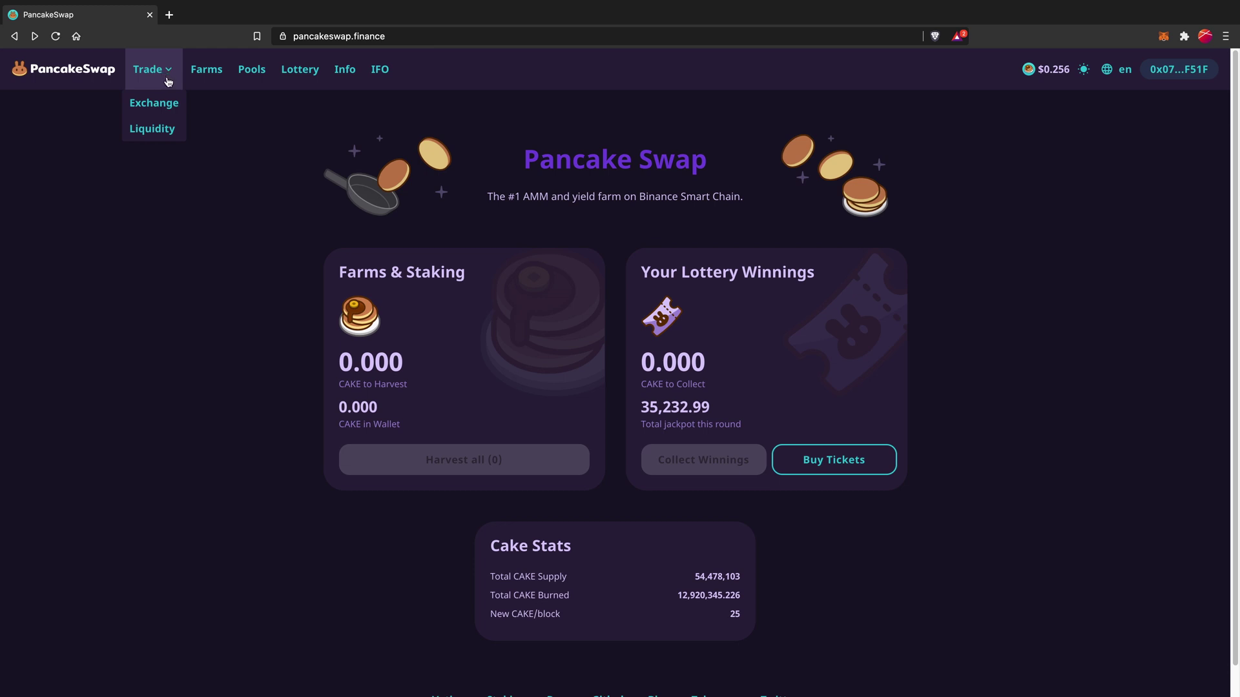
click(163, 103)
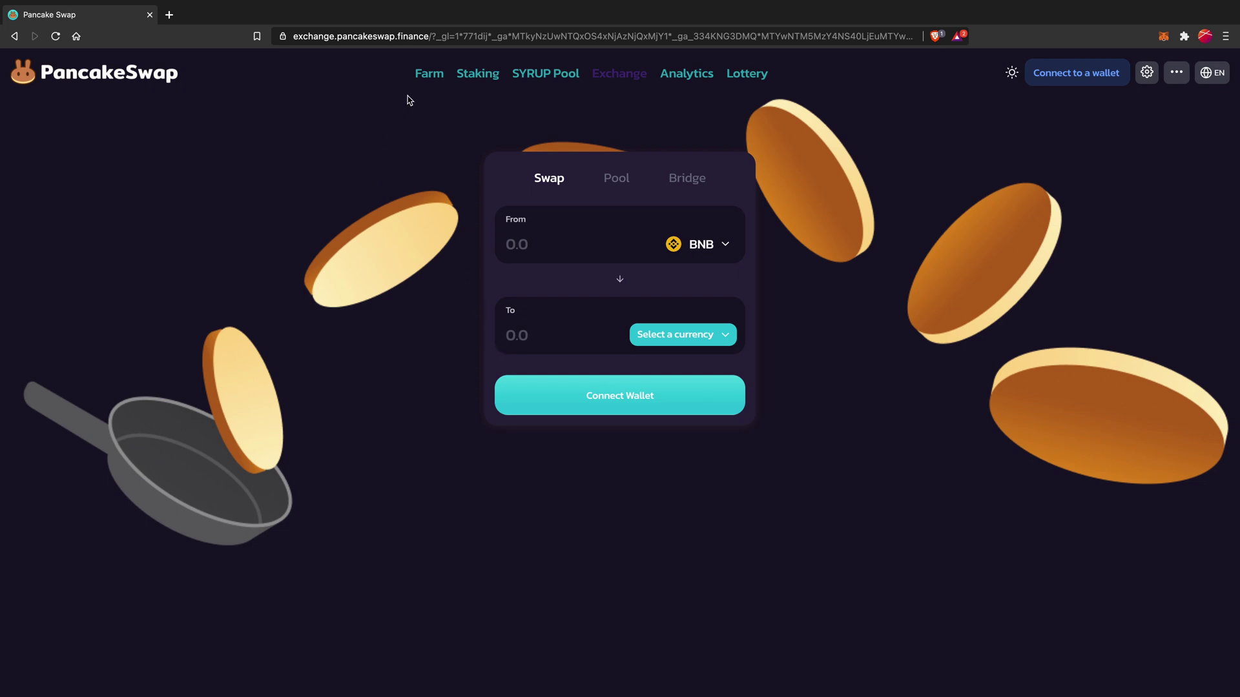
click(428, 76)
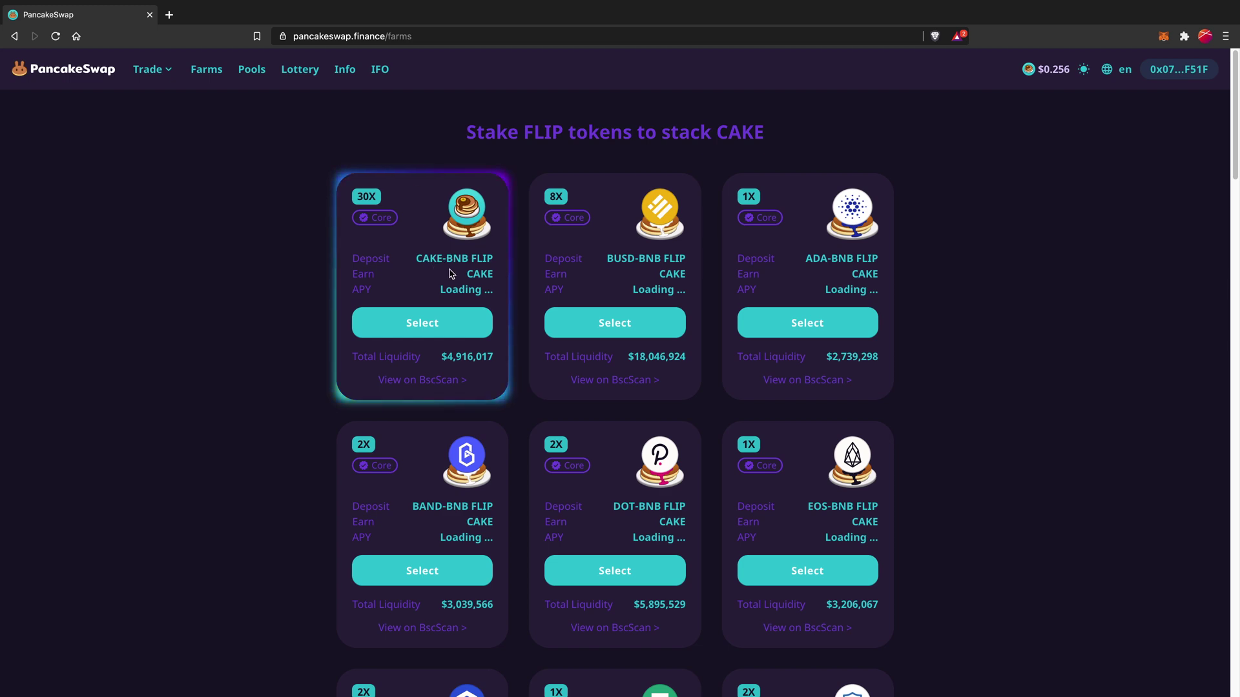
scroll(908, 484, down, 3)
scroll(868, 472, down, 10)
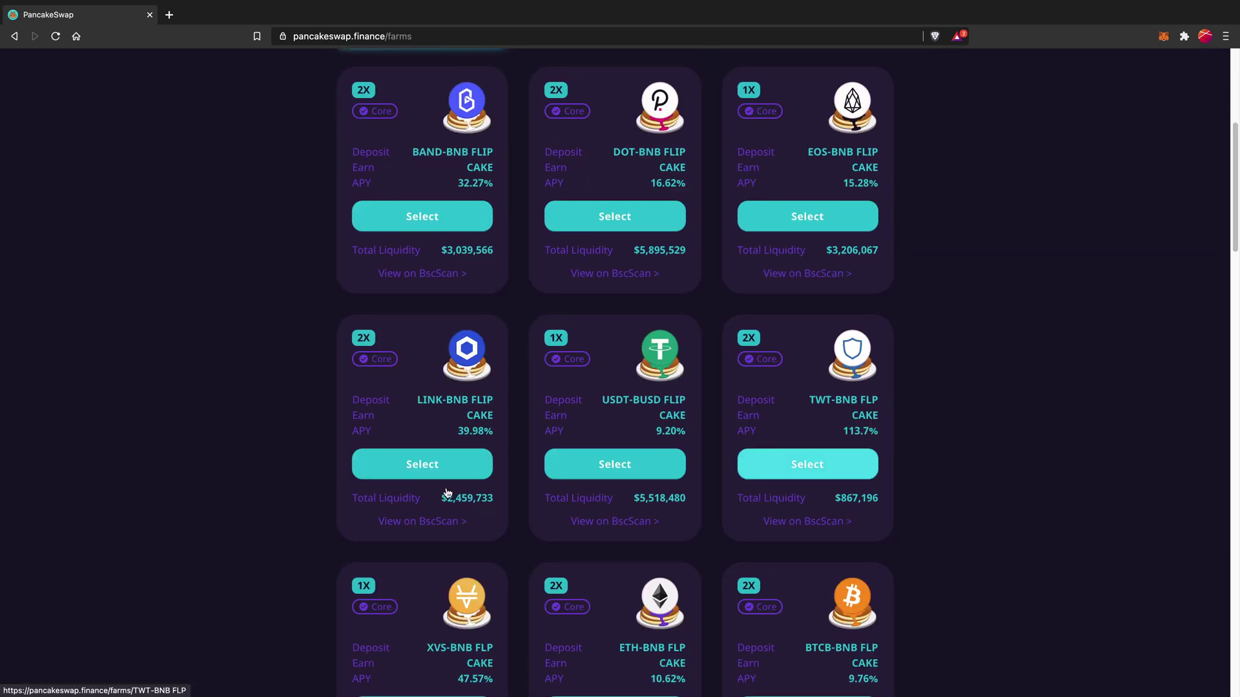
scroll(933, 494, down, 10)
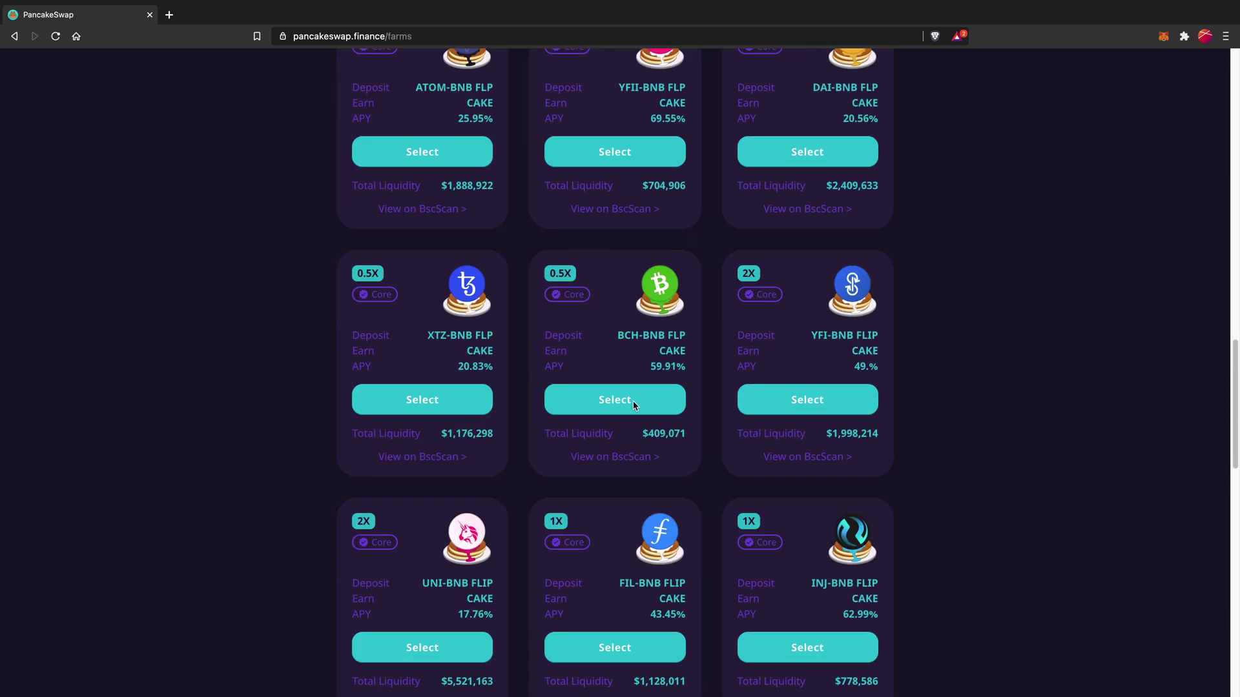
scroll(885, 553, down, 3)
scroll(885, 553, up, 15)
scroll(885, 552, up, 5)
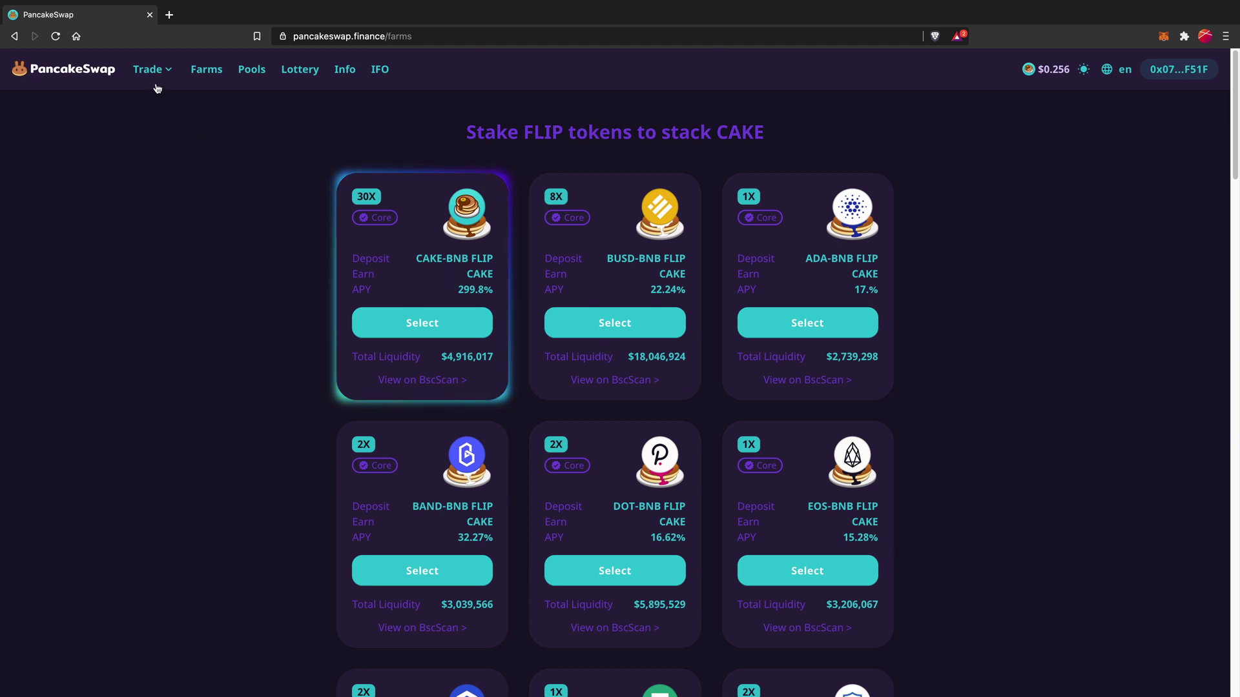
Step: Go to PancakeSwap's exchange and choose CAKE as the token to receive for BNB
mouse_move(157, 79)
click(165, 102)
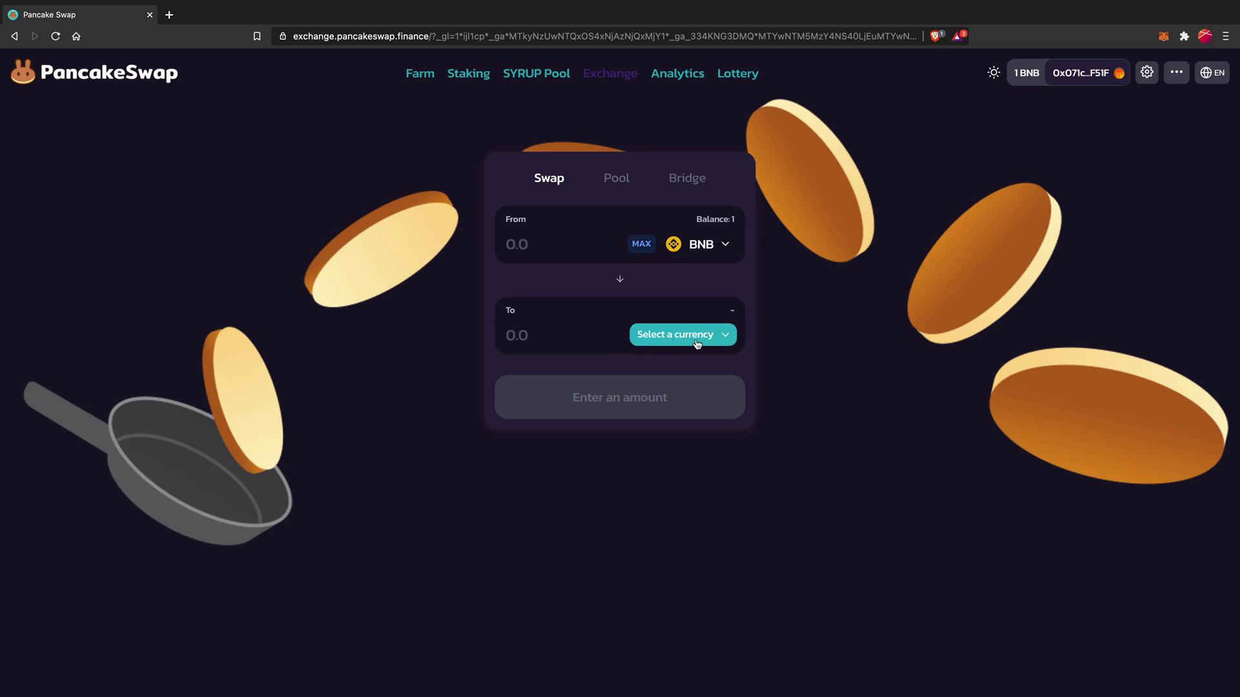
click(727, 334)
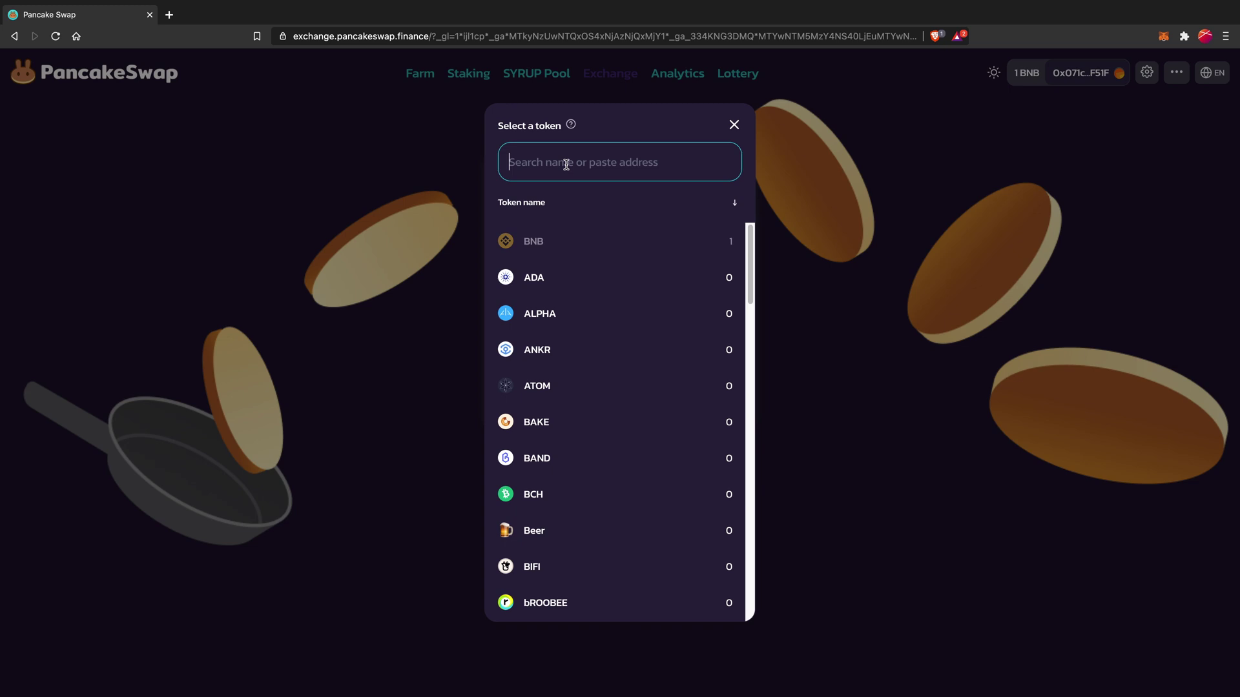
text(cake)
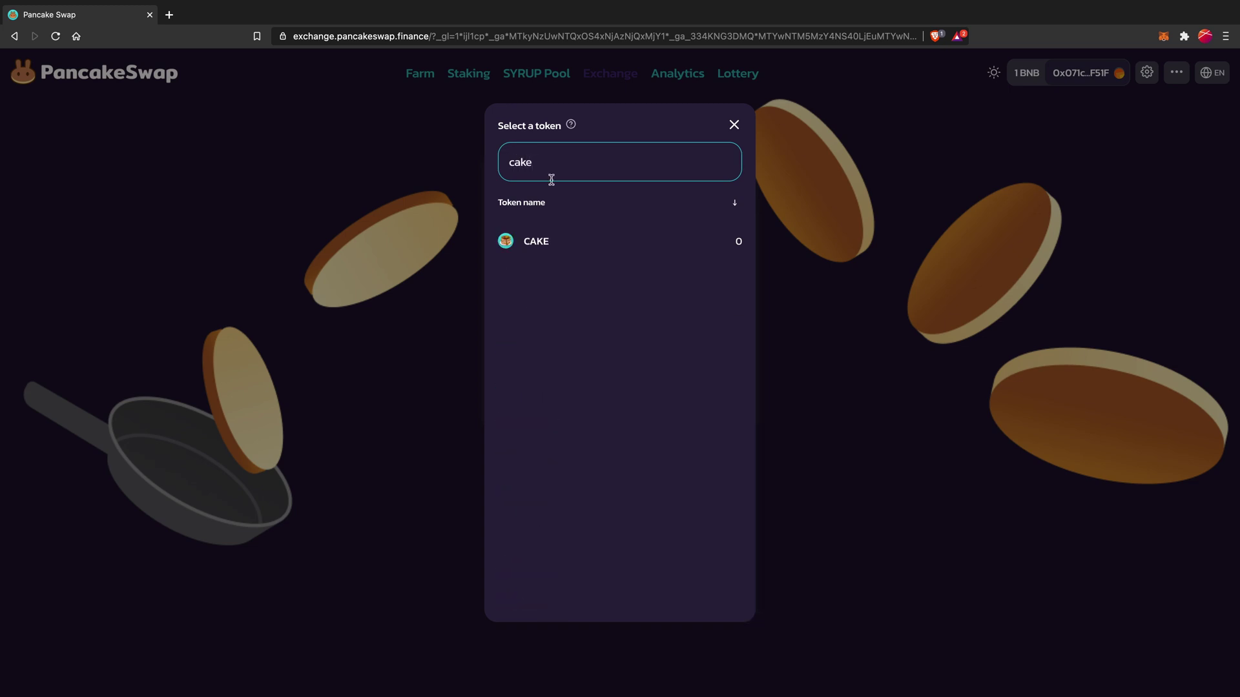
click(571, 242)
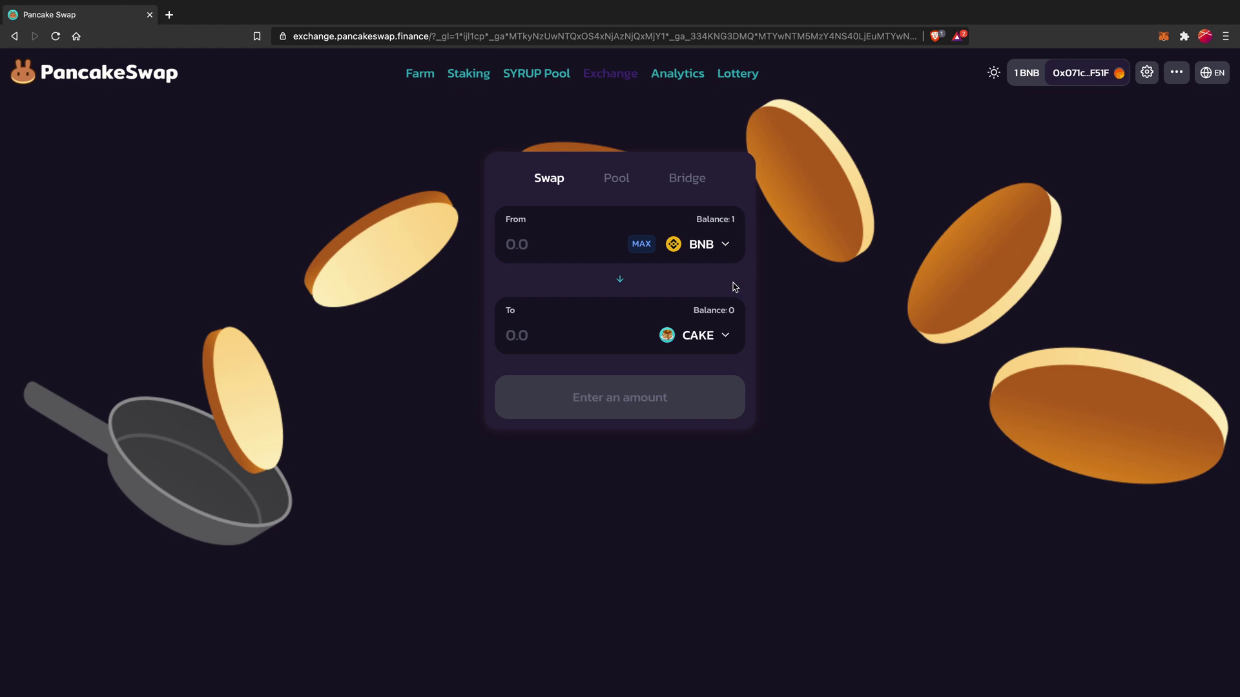
Step: Set the amount to receive to 45 CAKE and submit the BNB swap for confirmation
click(584, 331)
text(50)
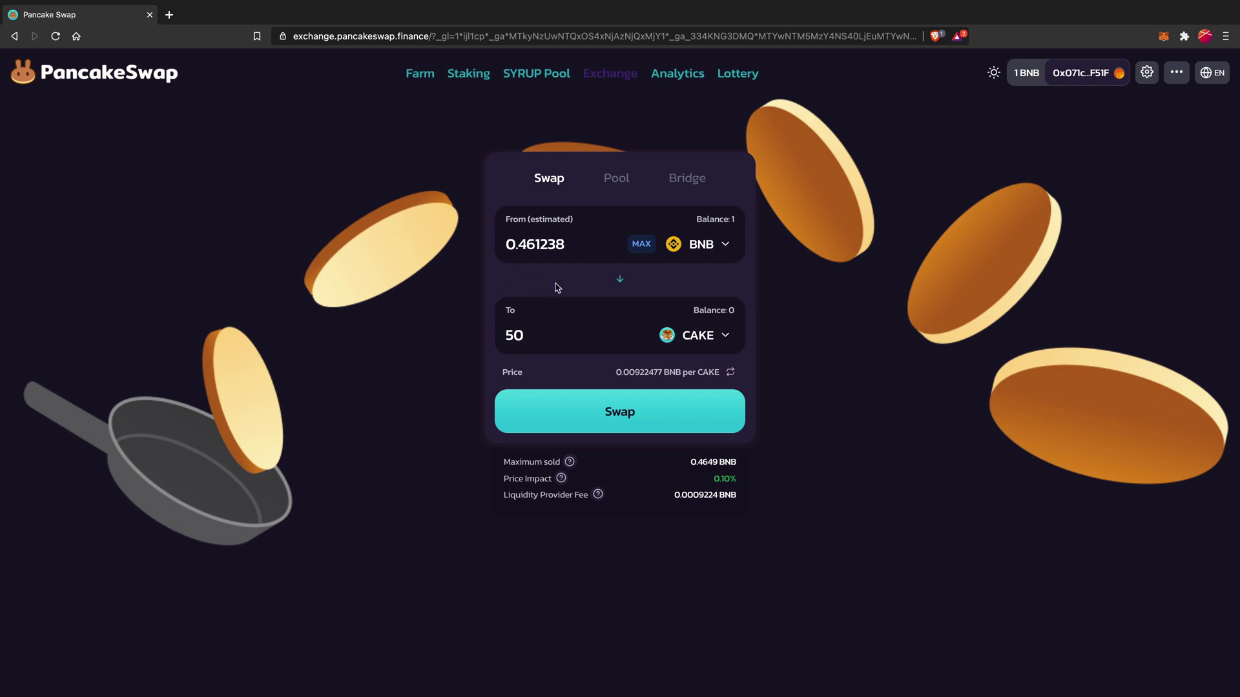
drag(529, 336, 504, 341)
text(45)
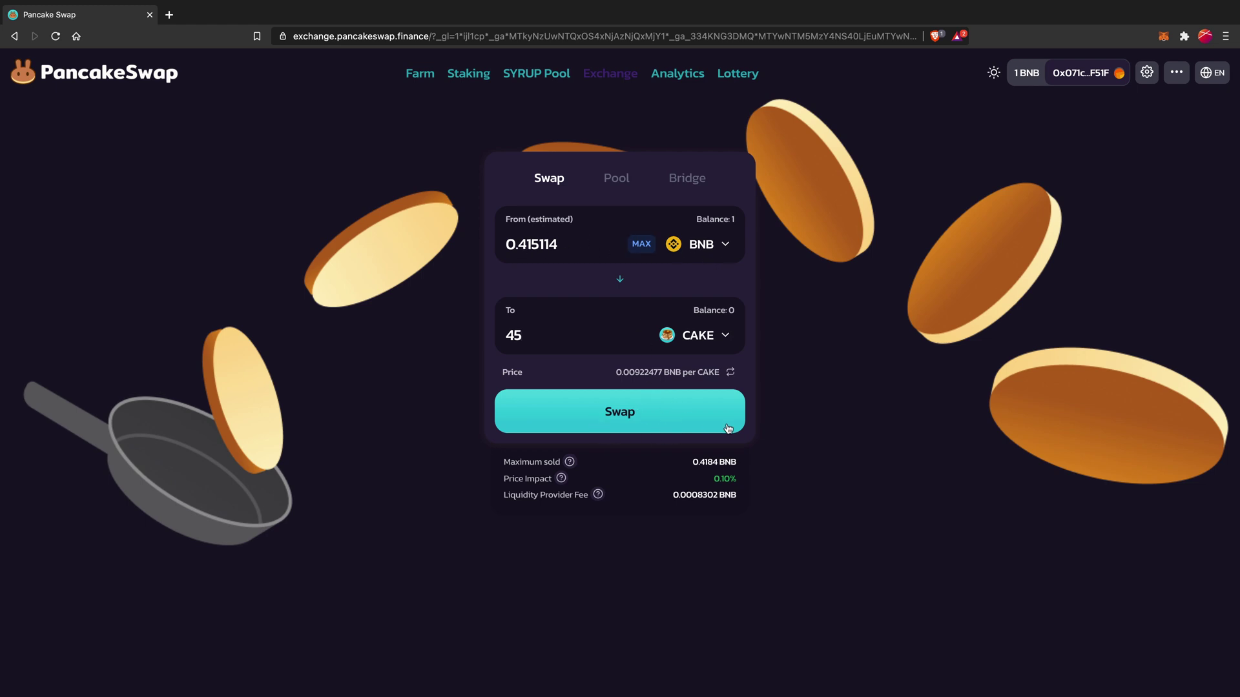
click(631, 427)
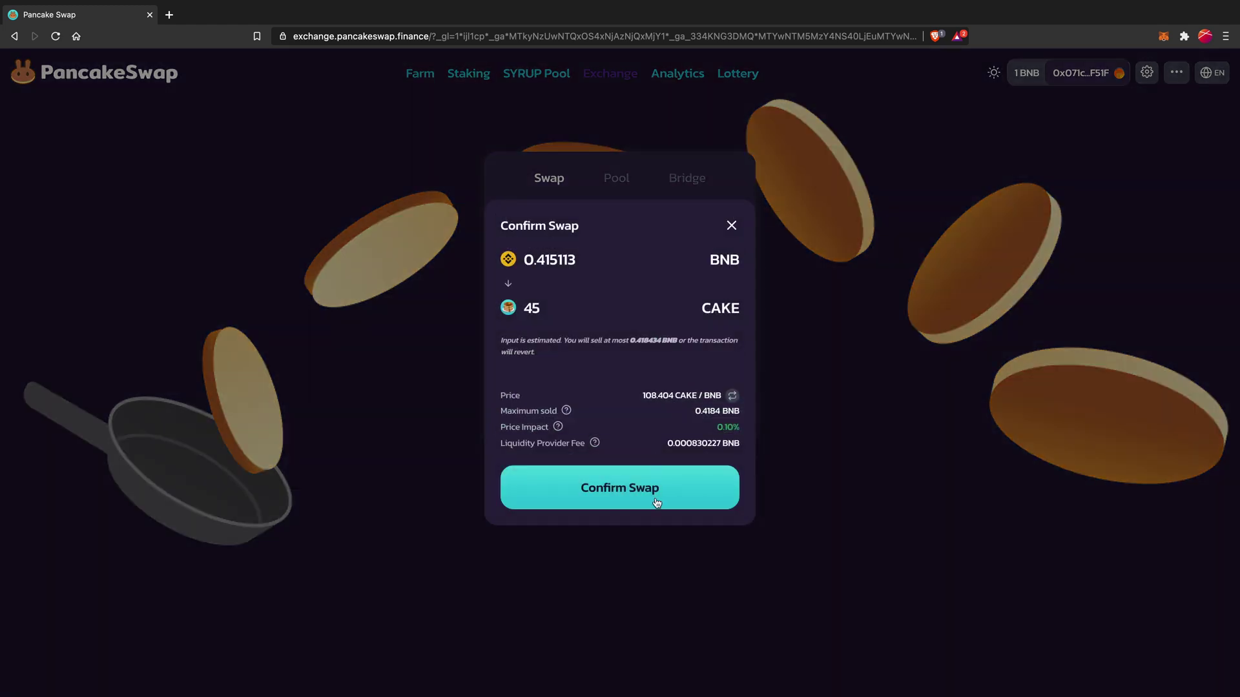
Step: Confirm the swap of BNB for 45 CAKE in PancakeSwap and MetaMask, and check the wallet's remaining BNB balance
click(616, 492)
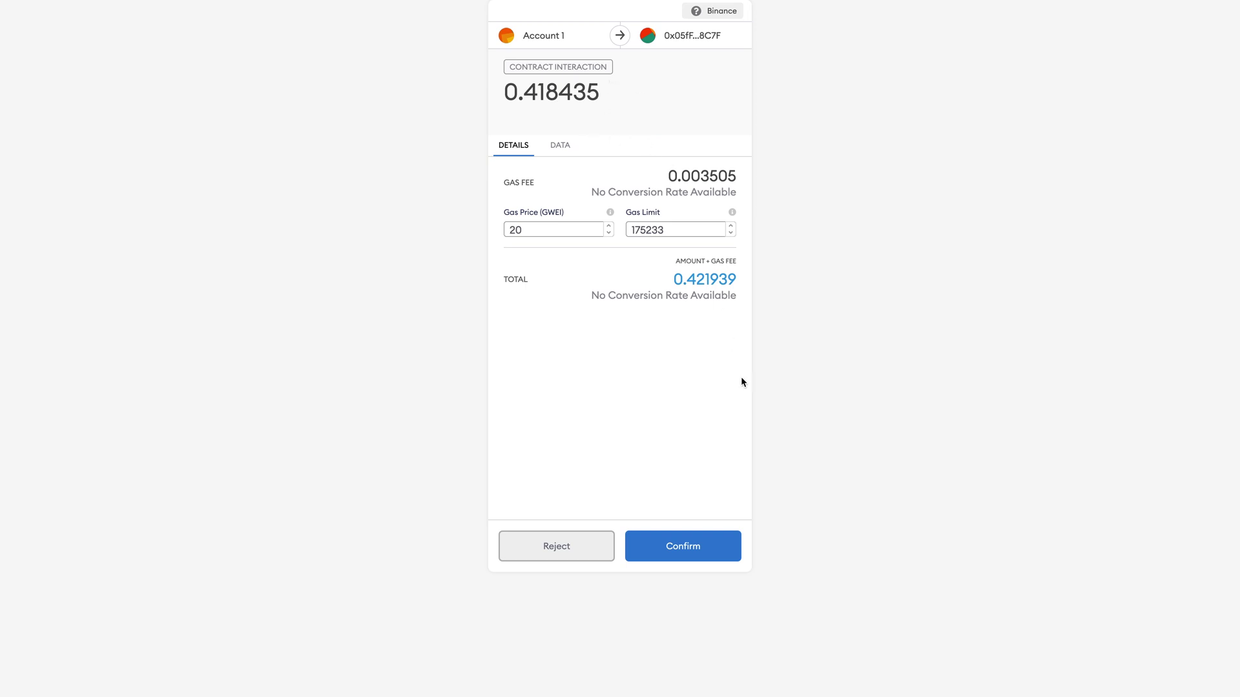
click(715, 548)
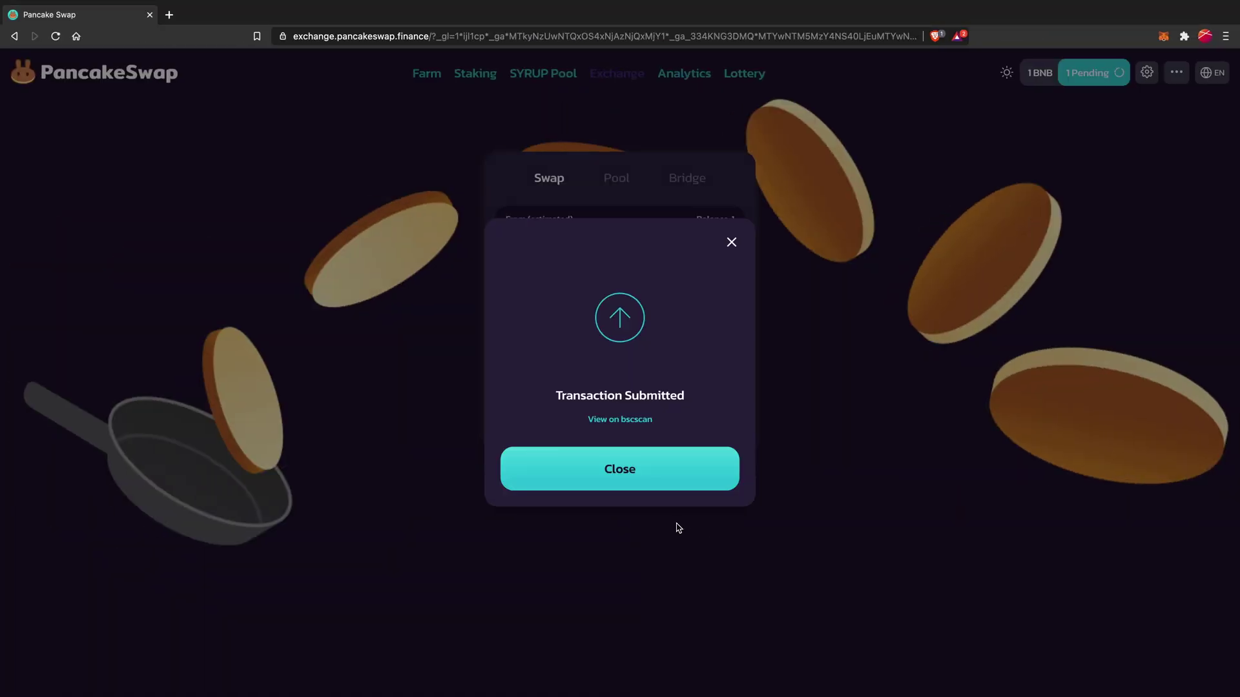
click(658, 481)
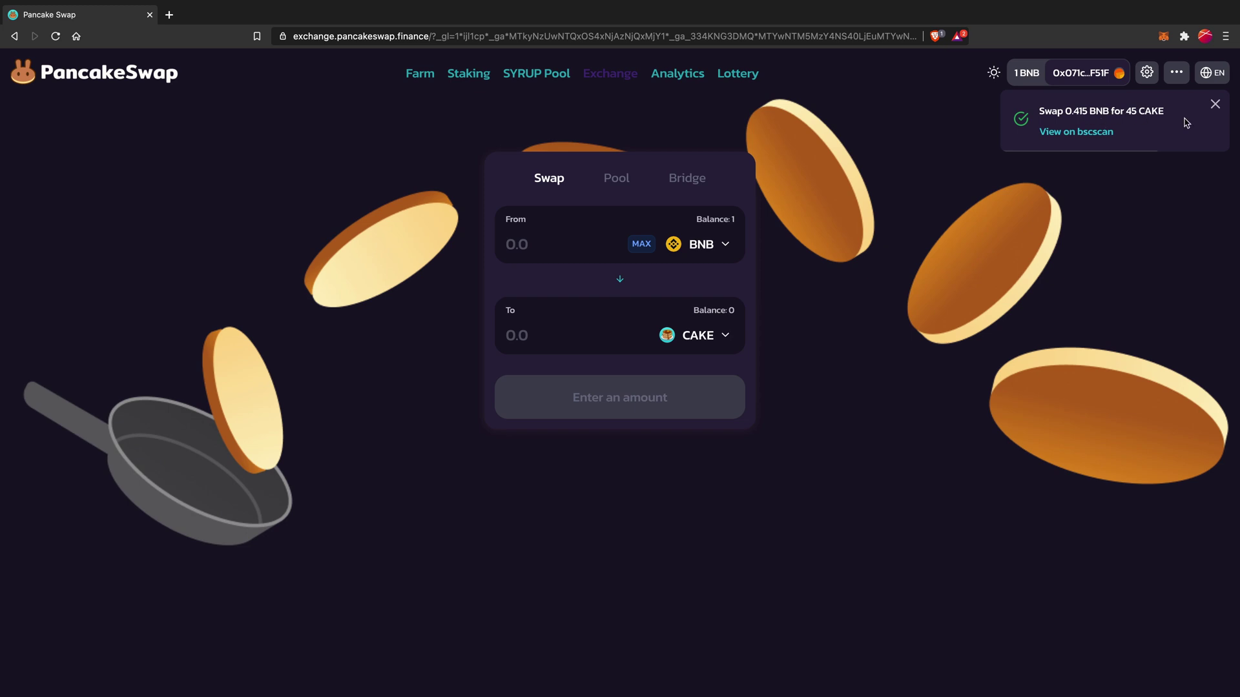
click(1214, 104)
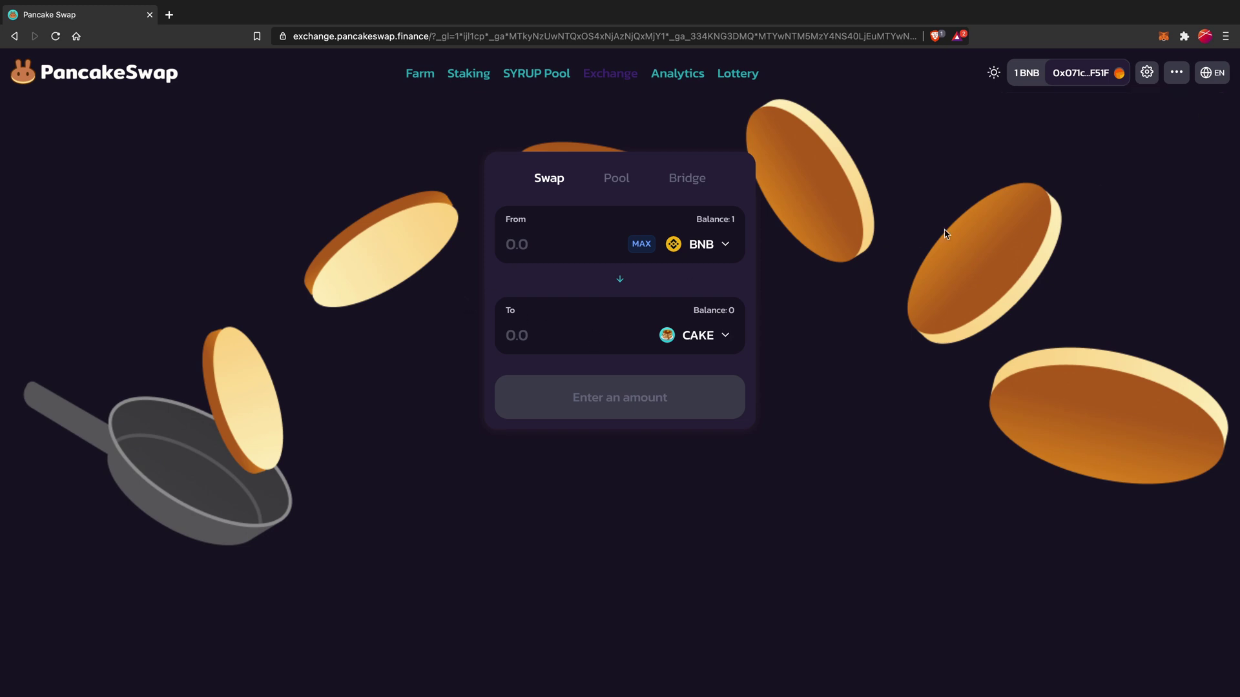
click(1164, 37)
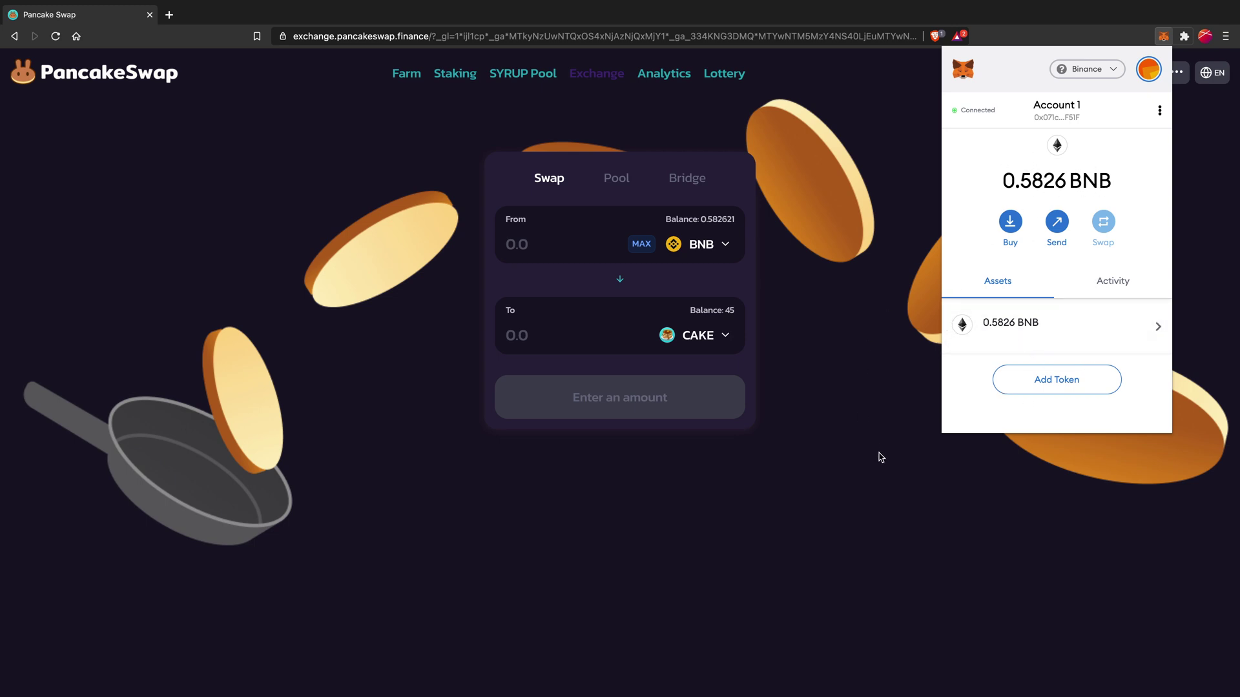
click(868, 475)
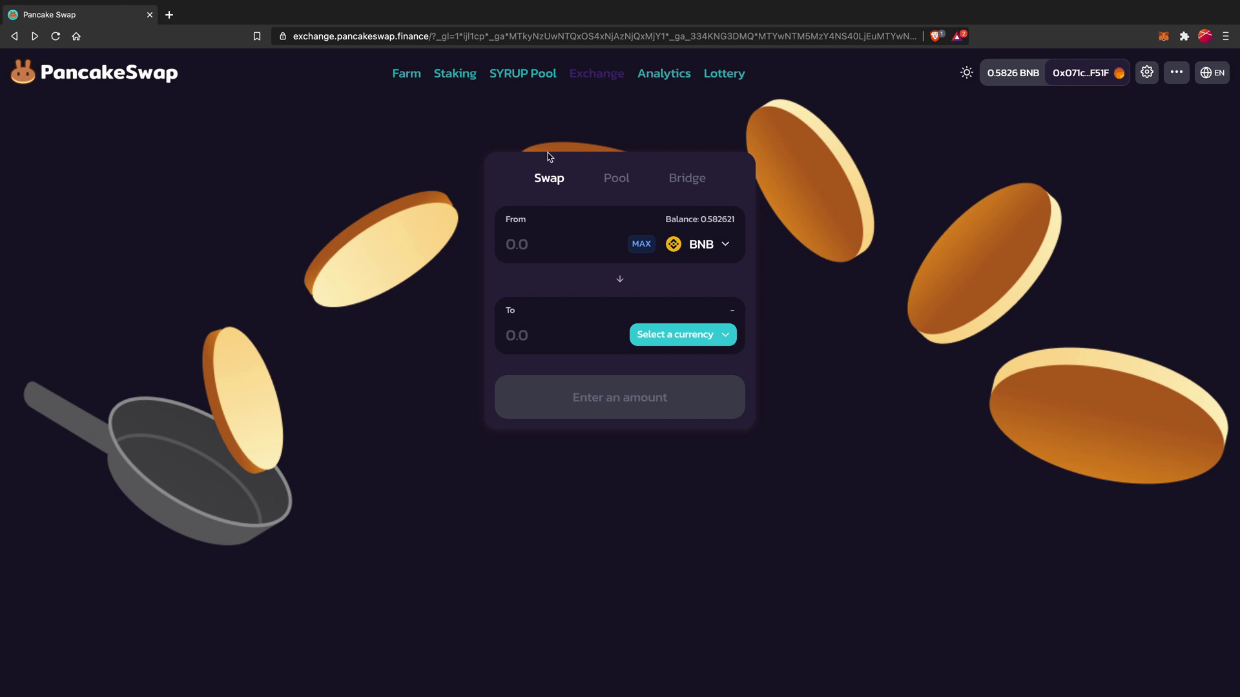
Step: Begin adding liquidity to the pool with BNB and CAKE as the pair, using the maximum of 45 CAKE
click(625, 184)
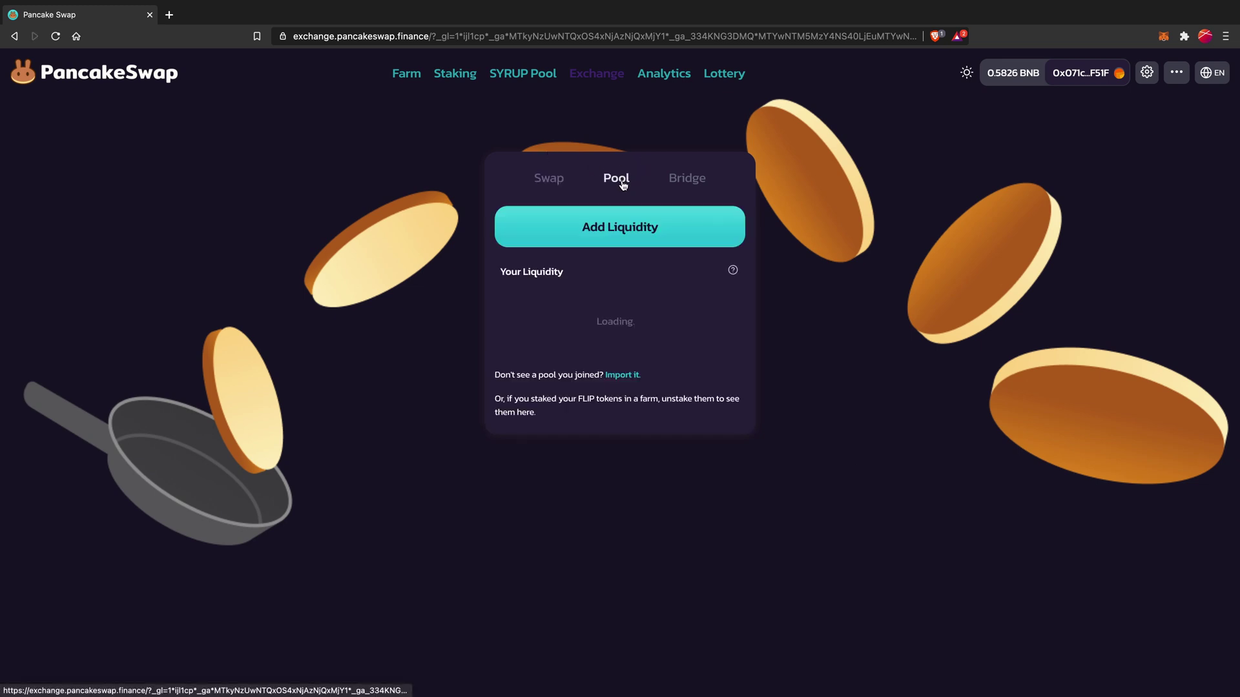
click(617, 239)
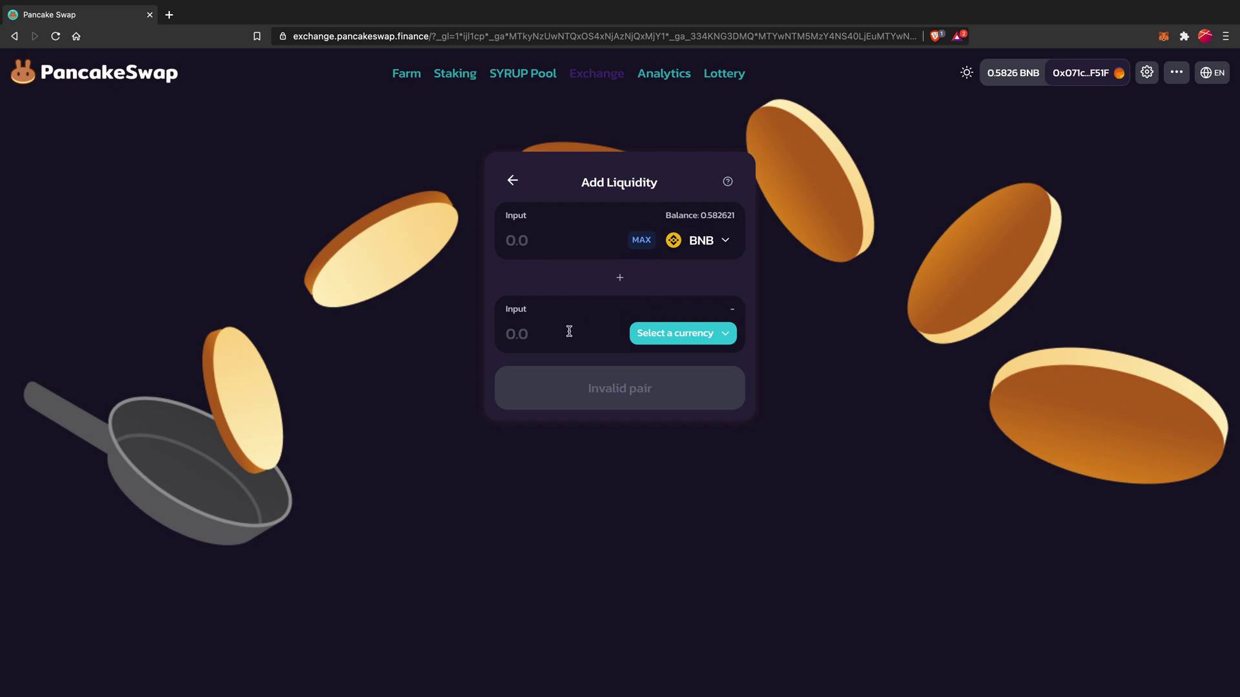
click(645, 337)
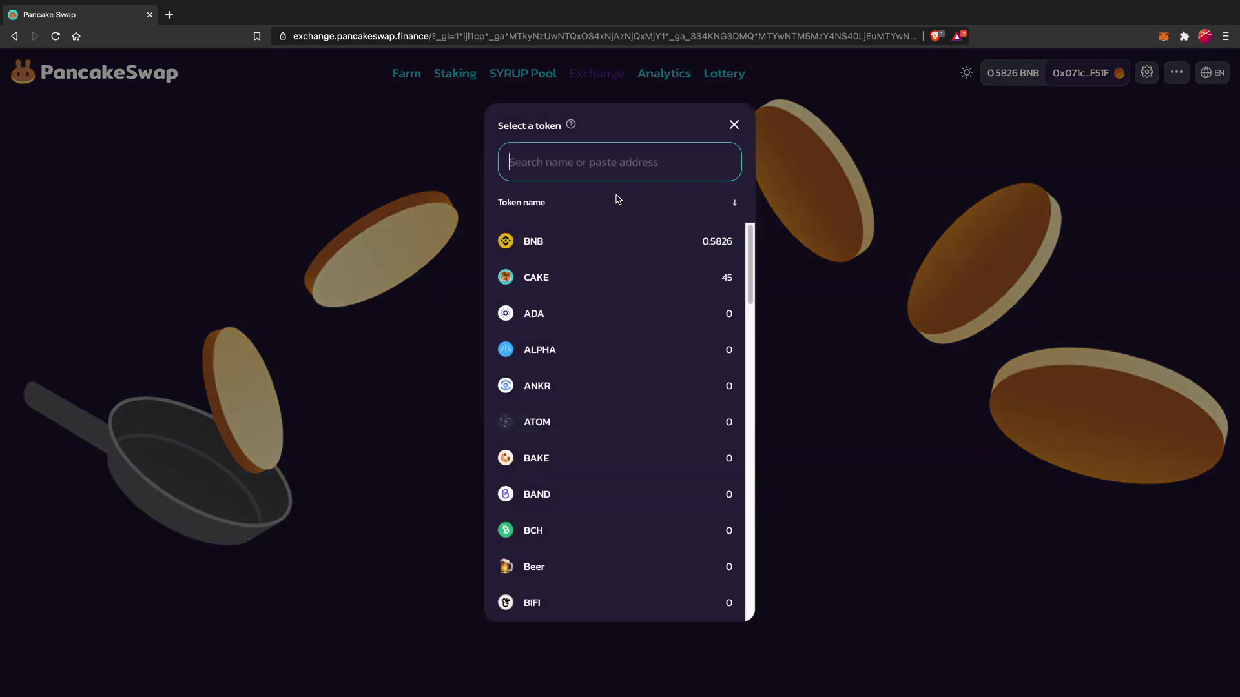
text(cake)
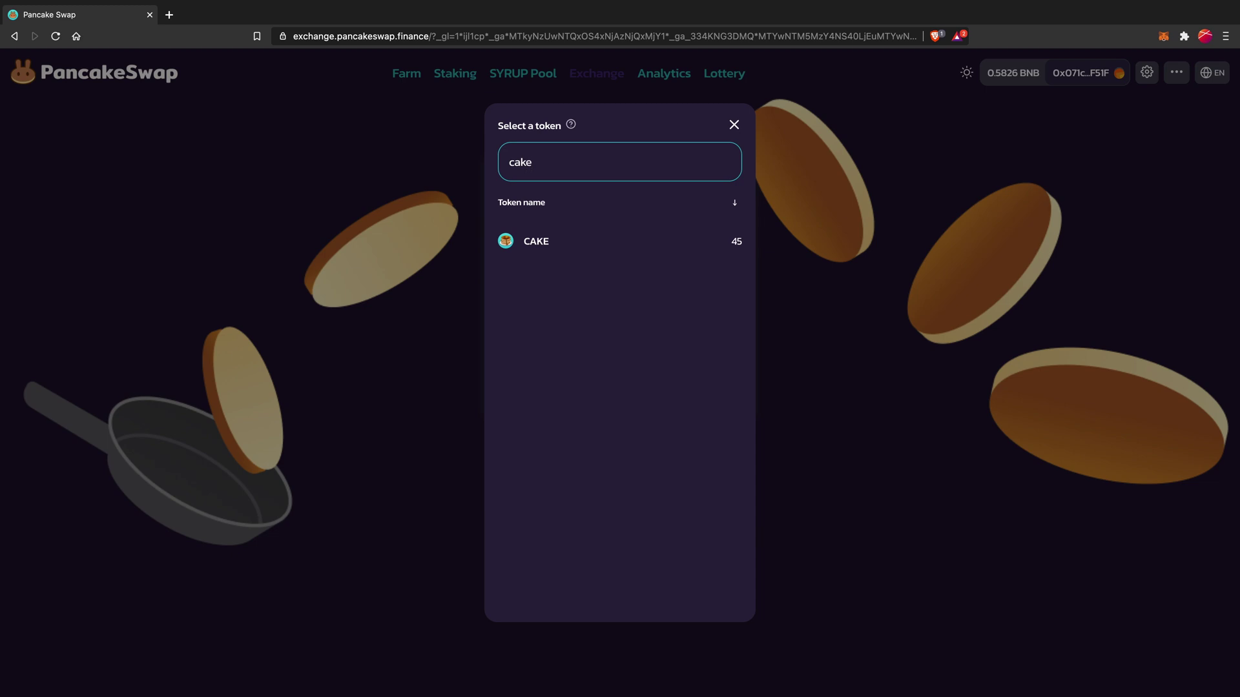
click(604, 244)
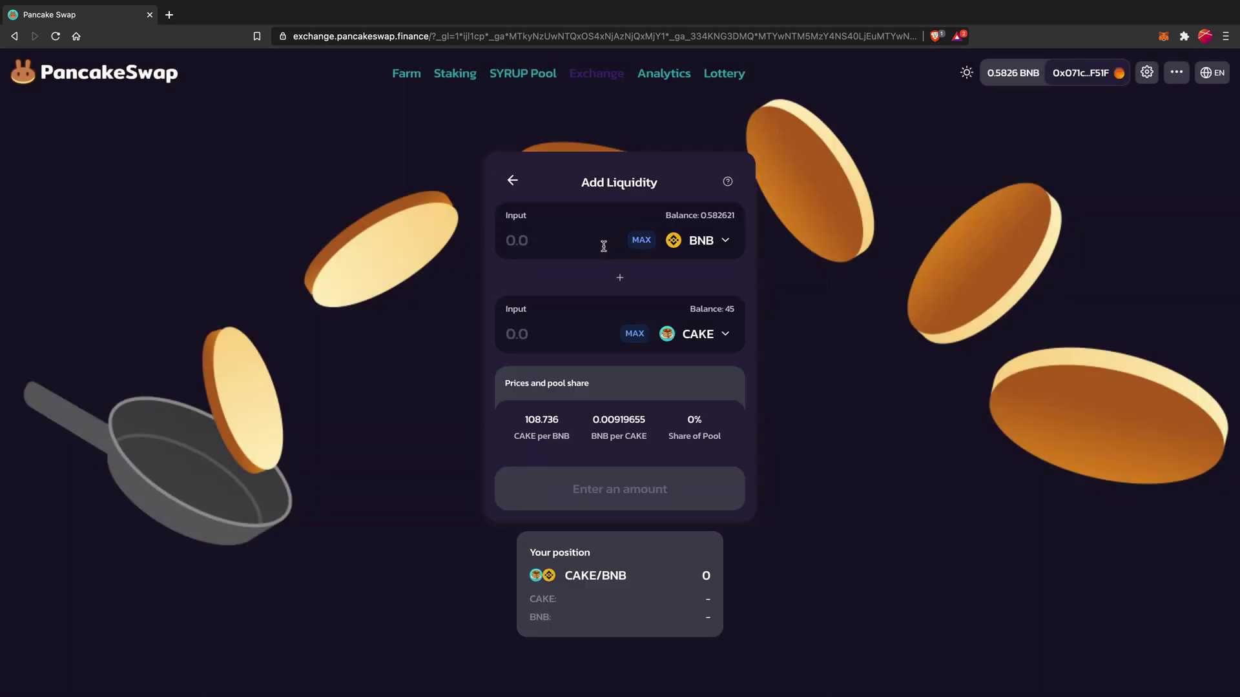
click(635, 334)
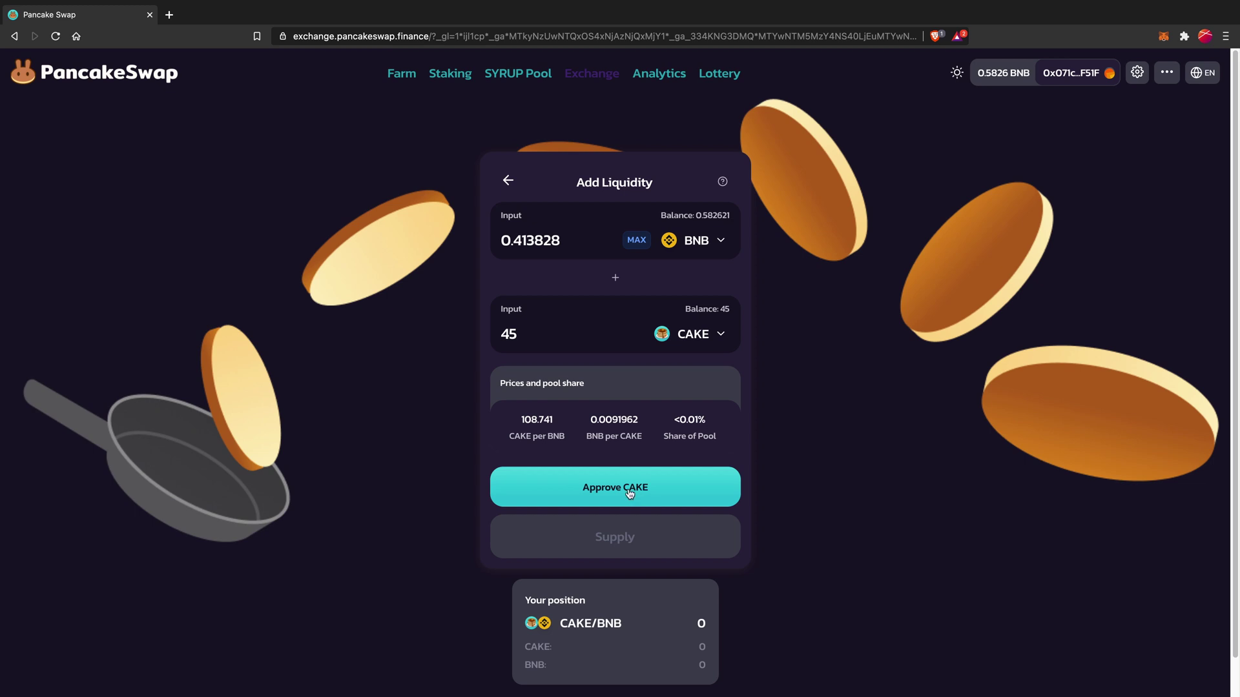
Step: Approve CAKE for the liquidity pool and confirm the exchange's spending permission in MetaMask, repeating the approval until supplying is possible
click(642, 498)
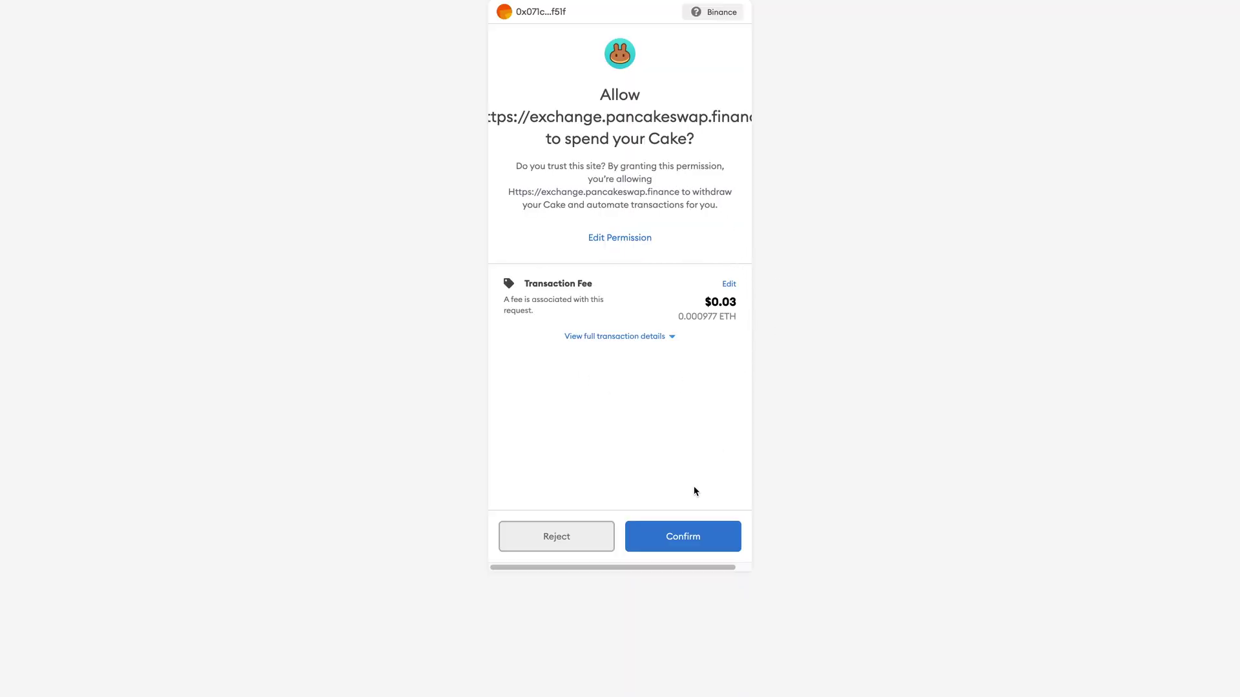
click(709, 536)
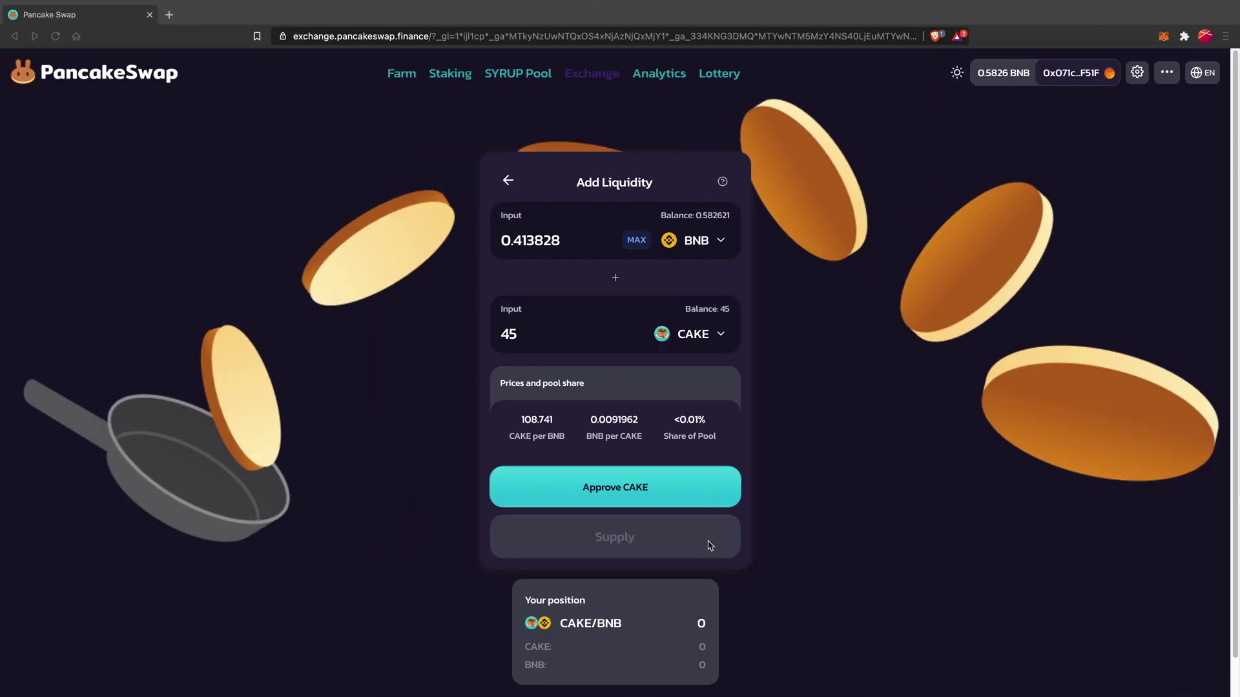
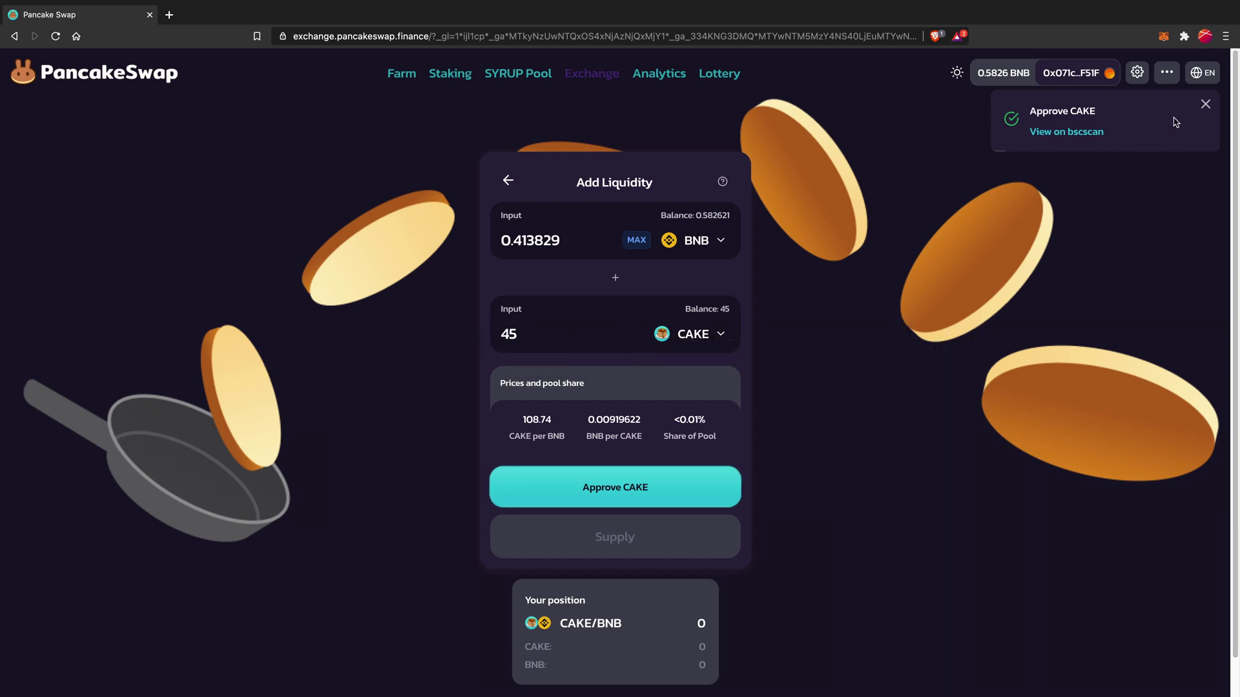
click(1206, 105)
click(684, 485)
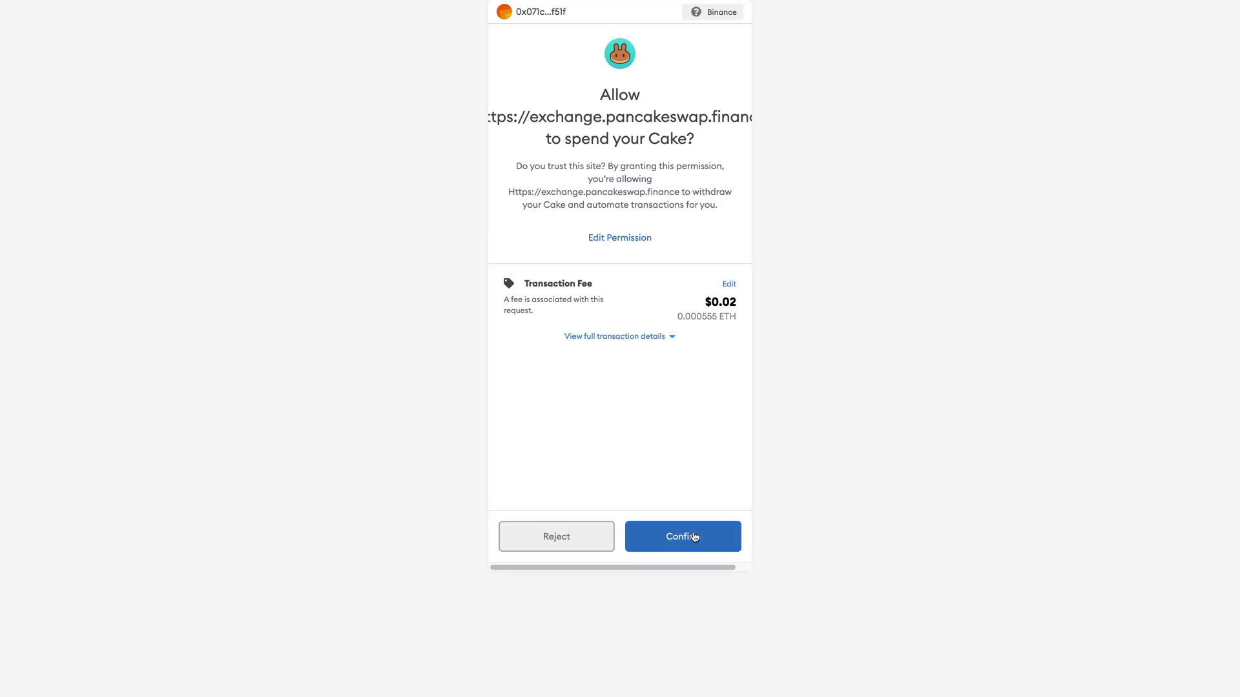
click(693, 540)
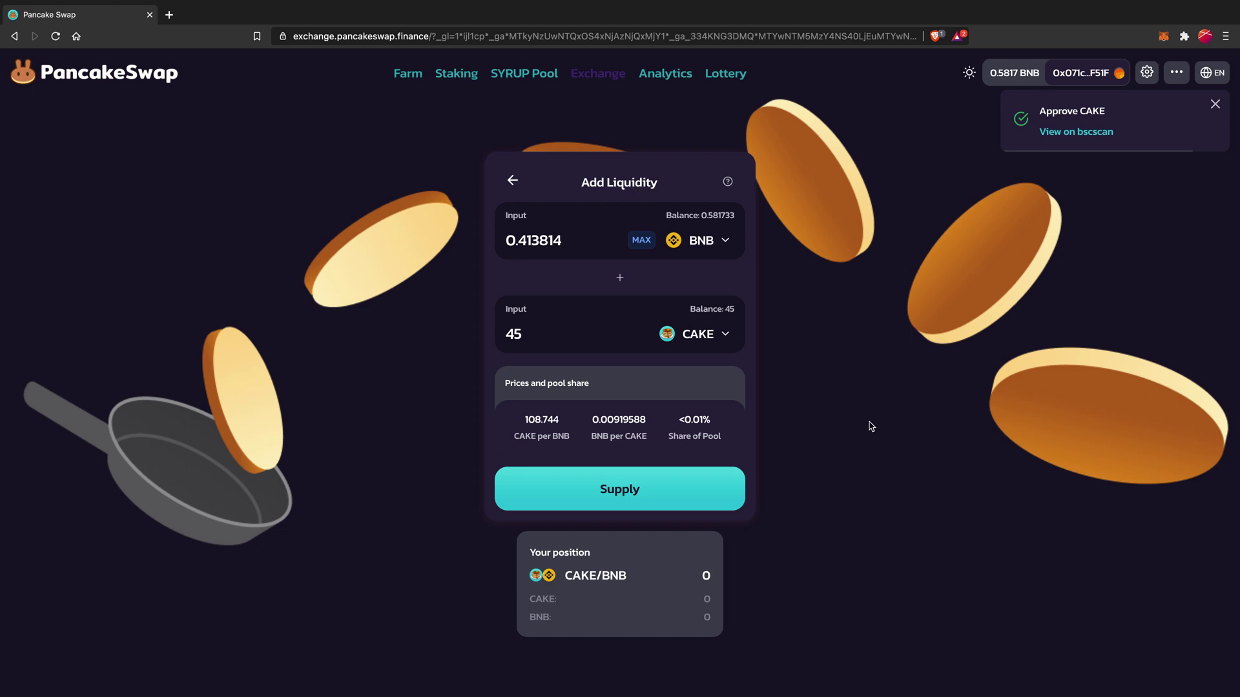
Step: Supply the 45 CAKE and matching BNB to the pool and confirm the liquidity transaction in MetaMask
click(638, 488)
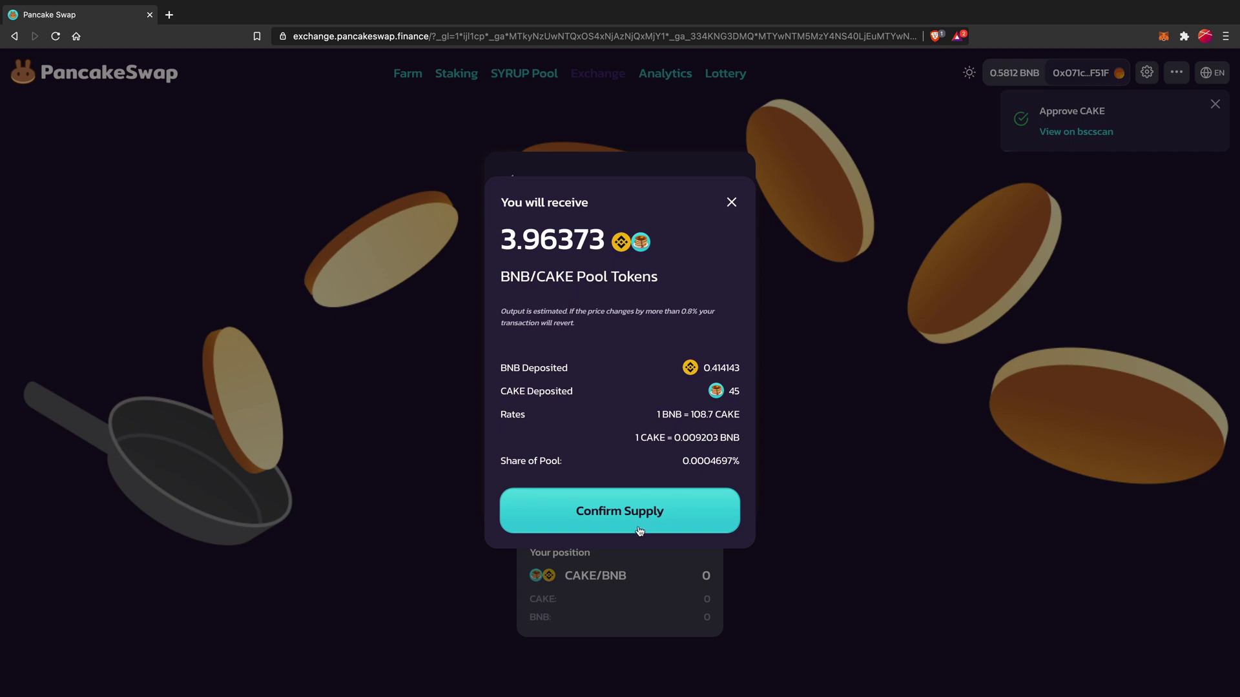
click(597, 527)
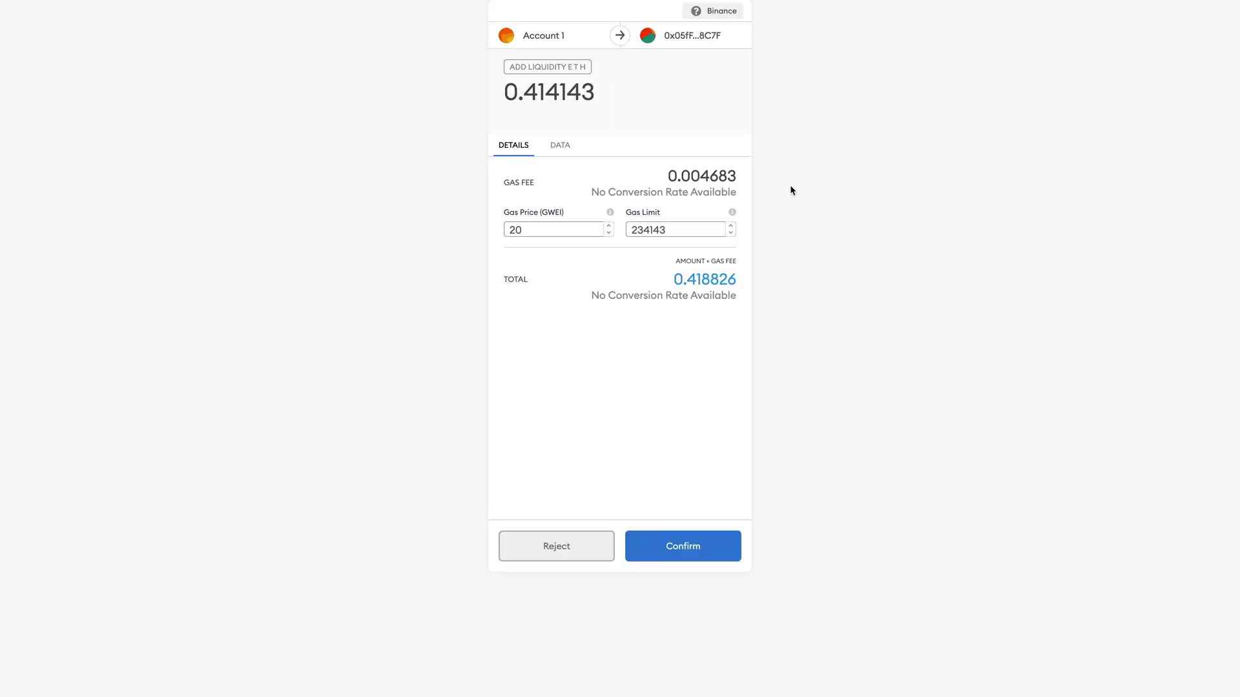
click(722, 544)
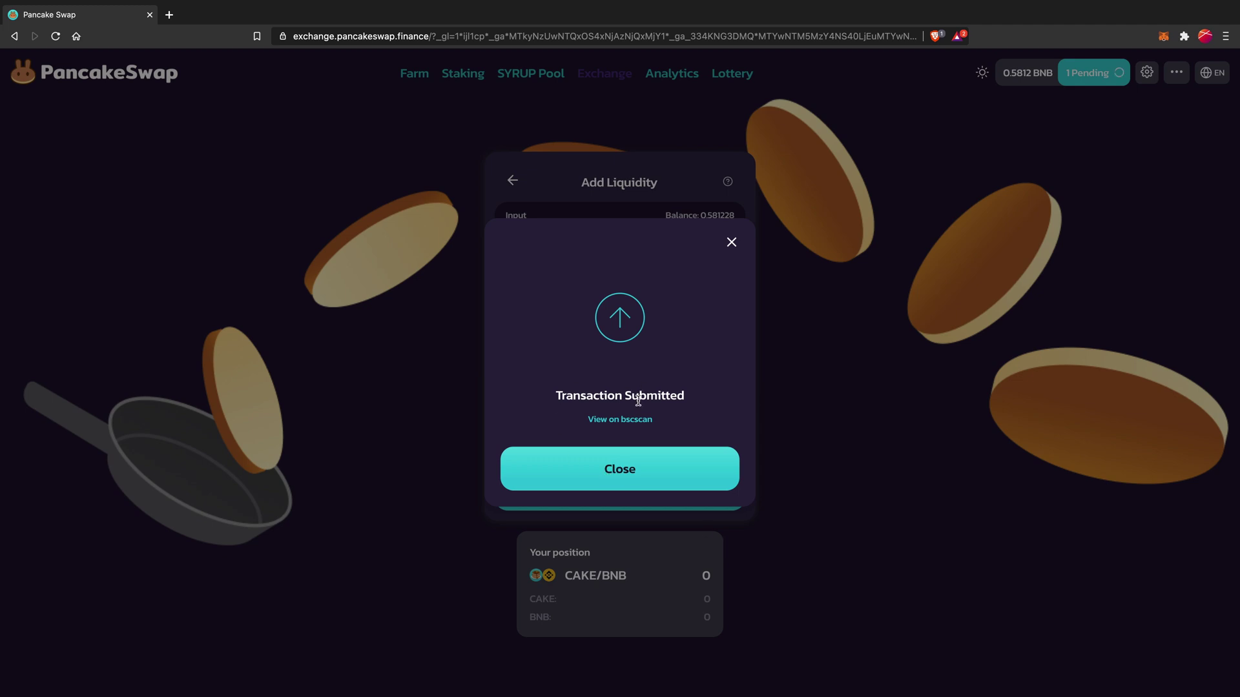
click(690, 475)
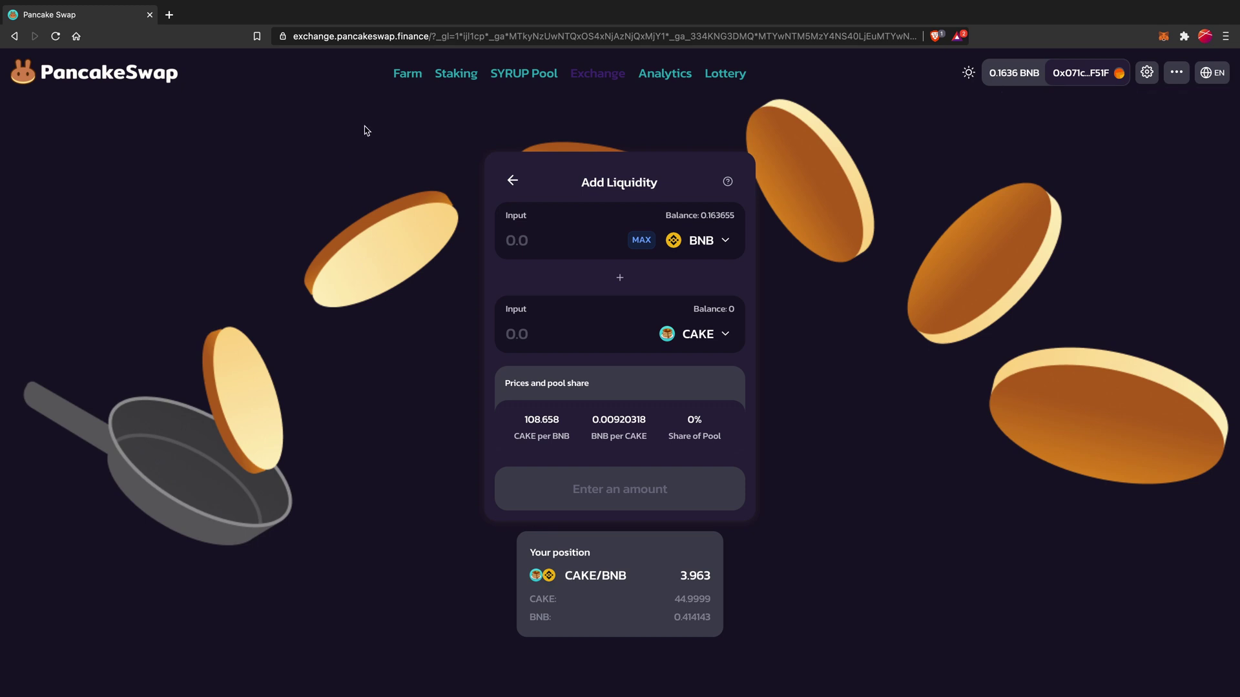
Step: Select the CAKE-BNB FLIP farm and approve PancakeSwap's spending of the Cake-LP tokens in MetaMask
click(409, 89)
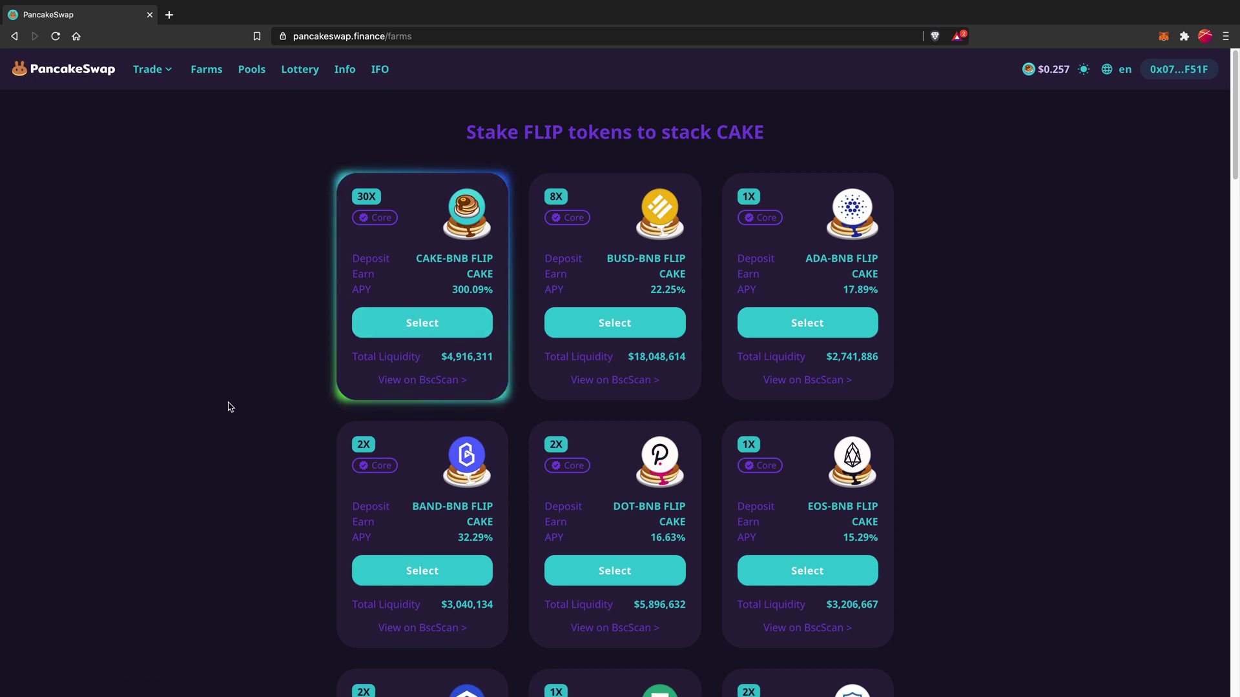
click(429, 329)
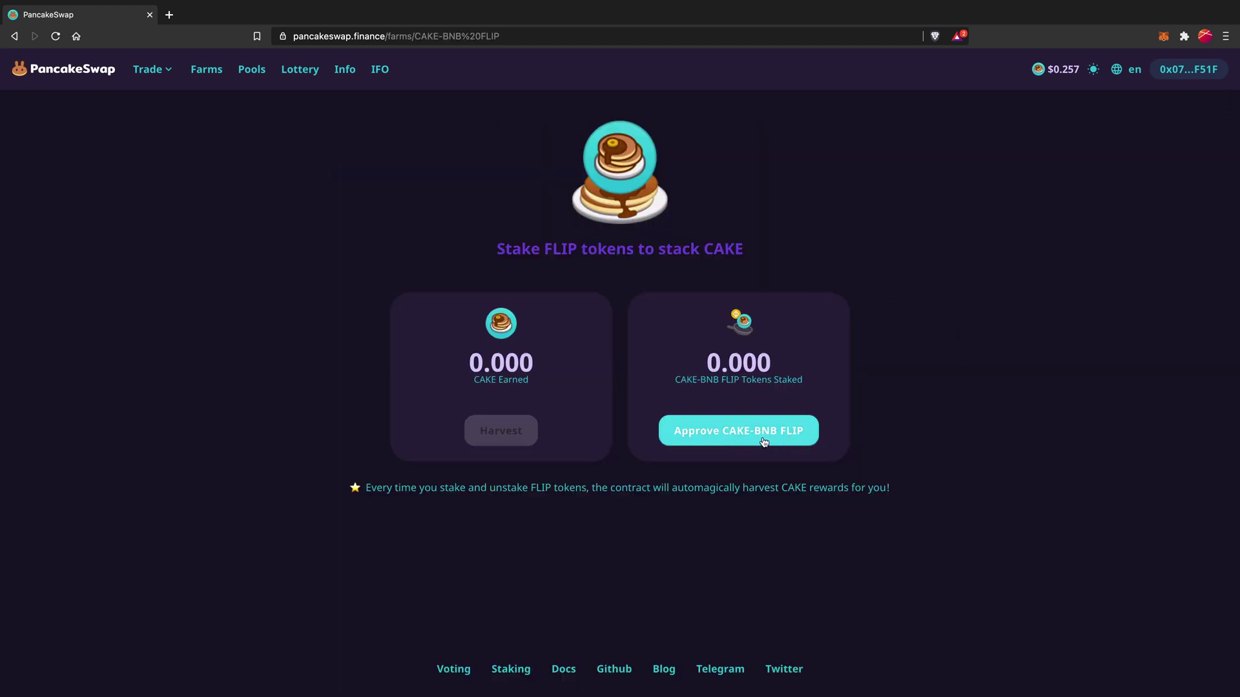
click(716, 443)
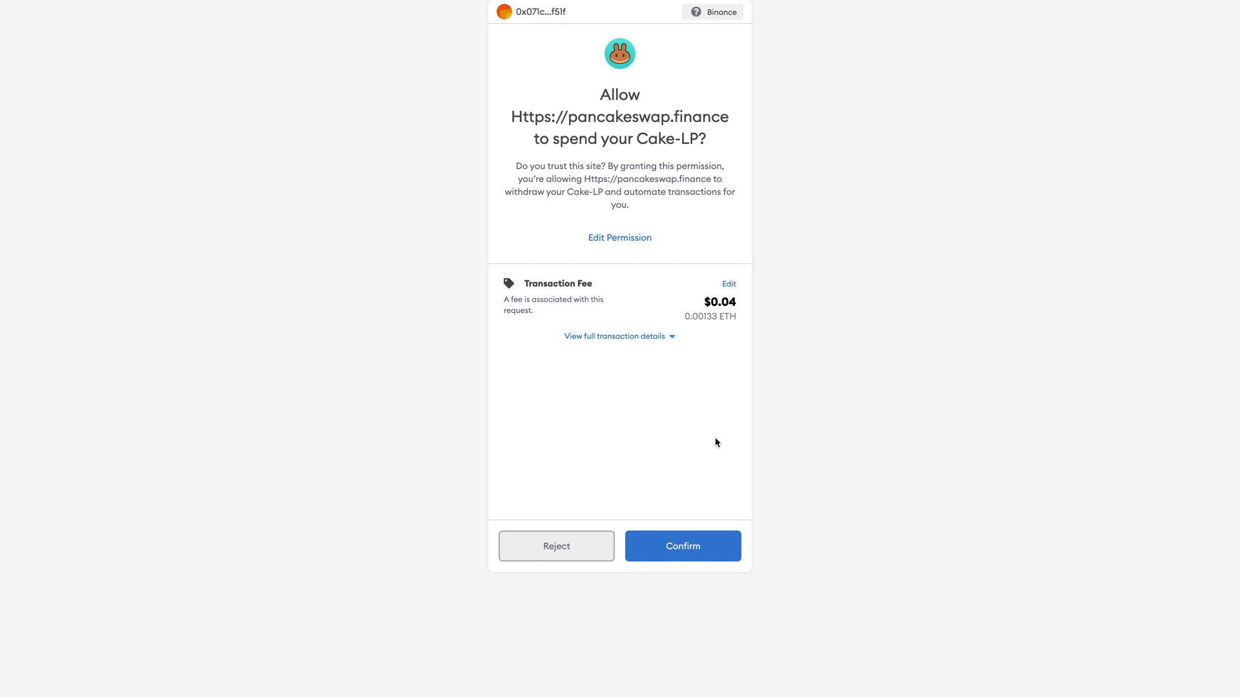
click(695, 554)
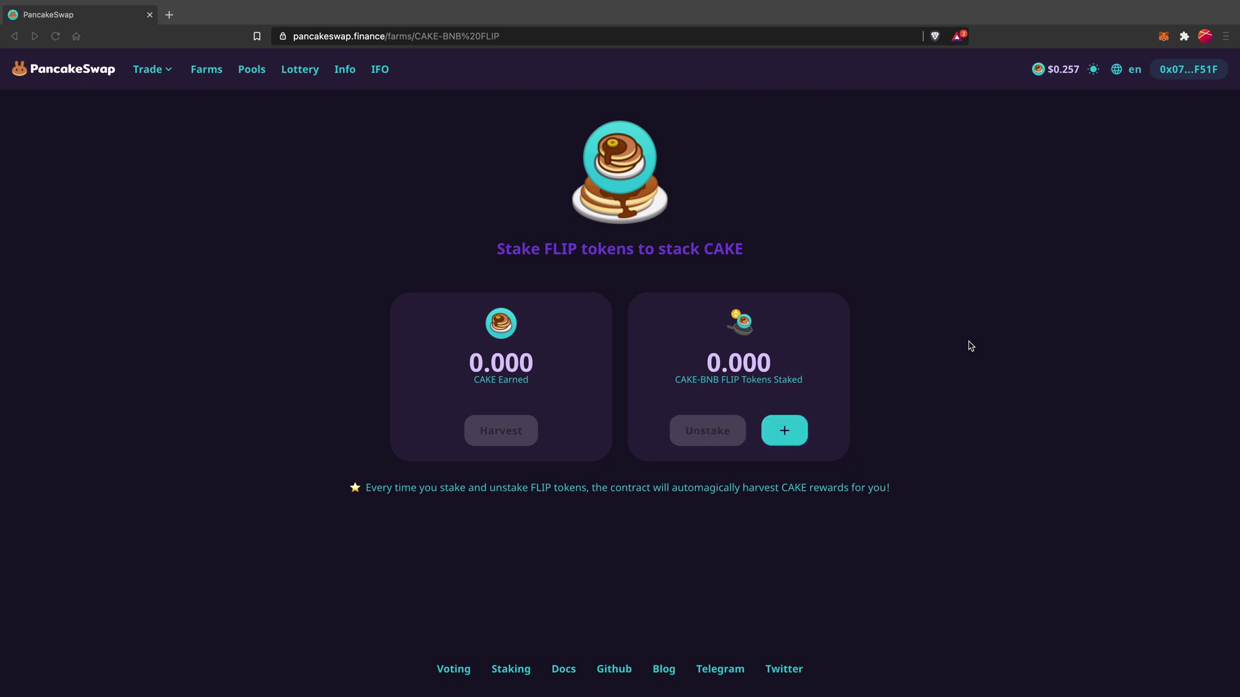
Step: Stake the maximum available CAKE-BNB FLIP tokens in the farm, confirm the deposit in MetaMask, and return to PancakeSwap's home page
click(809, 438)
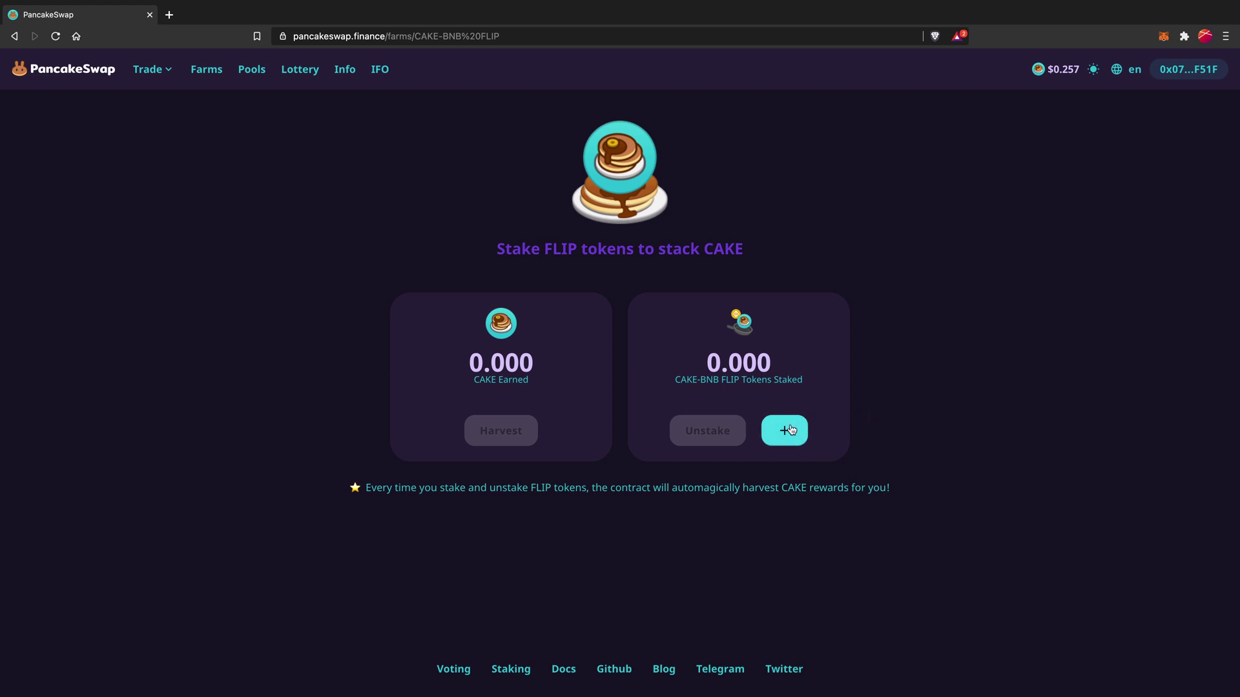
click(790, 430)
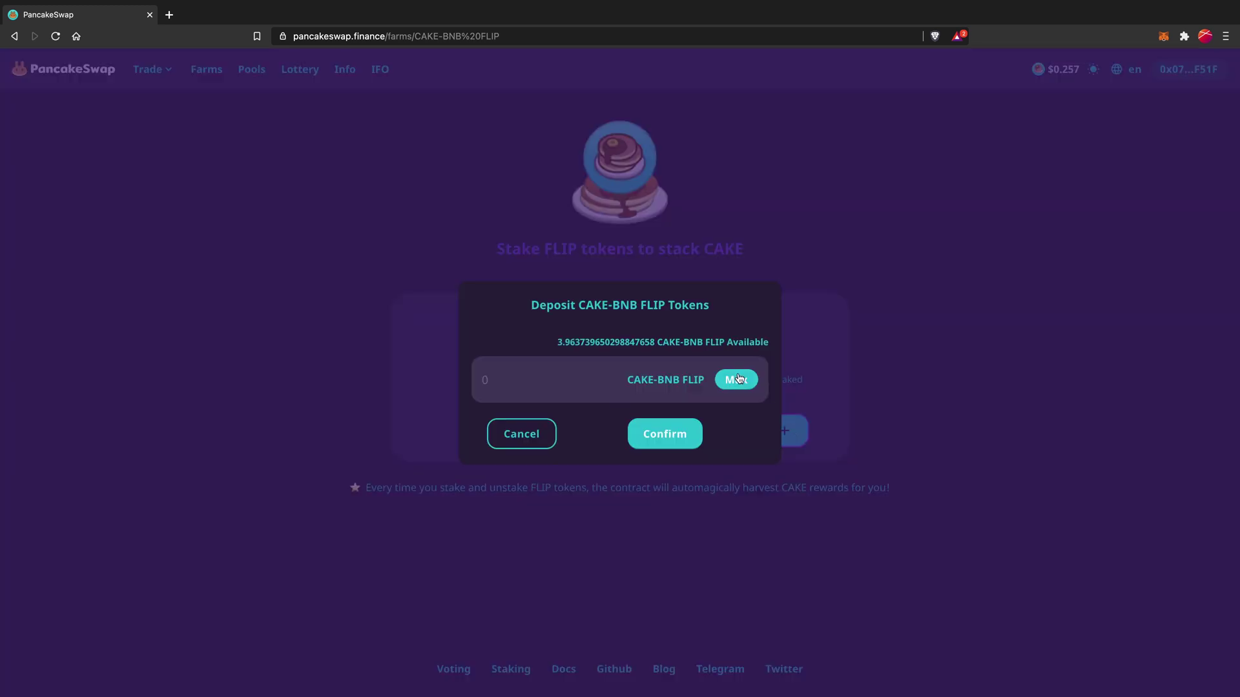
click(741, 384)
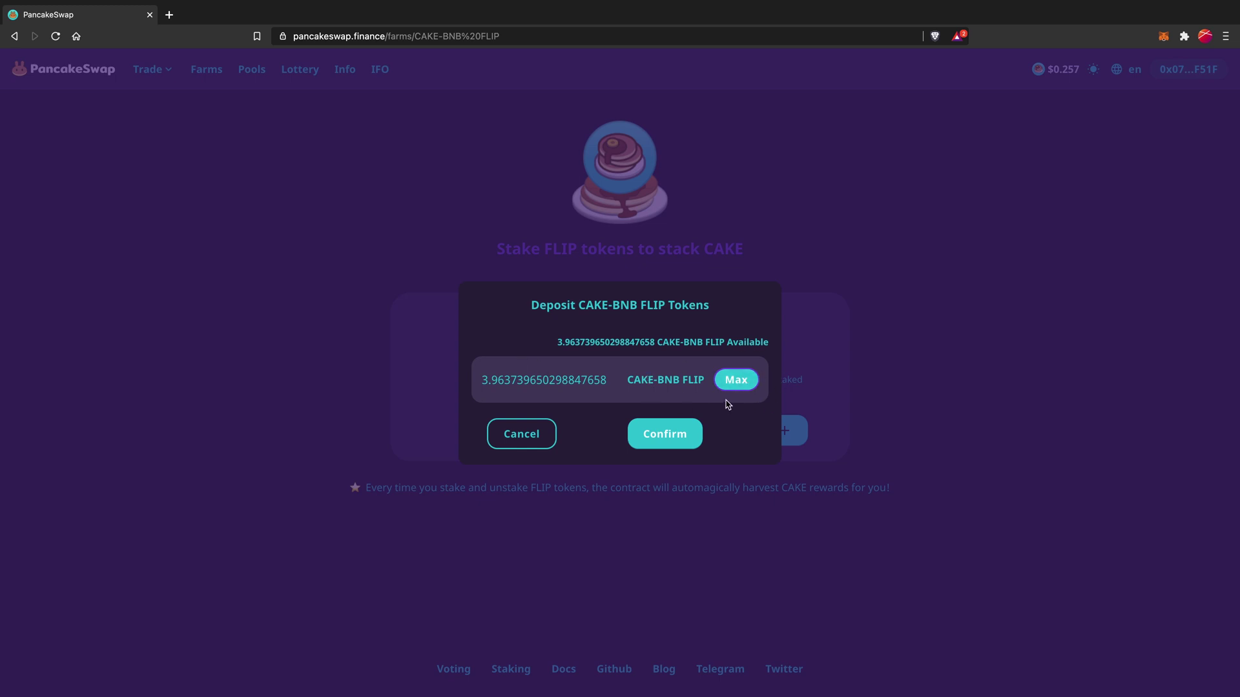
click(667, 450)
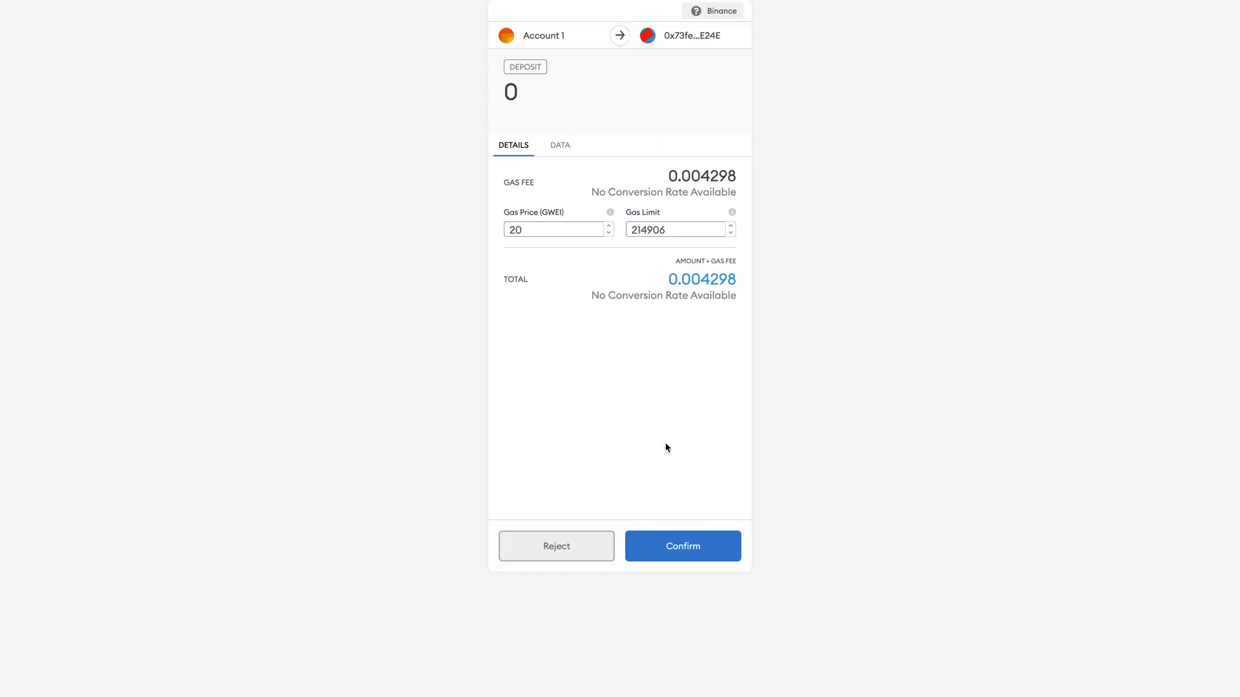
click(707, 549)
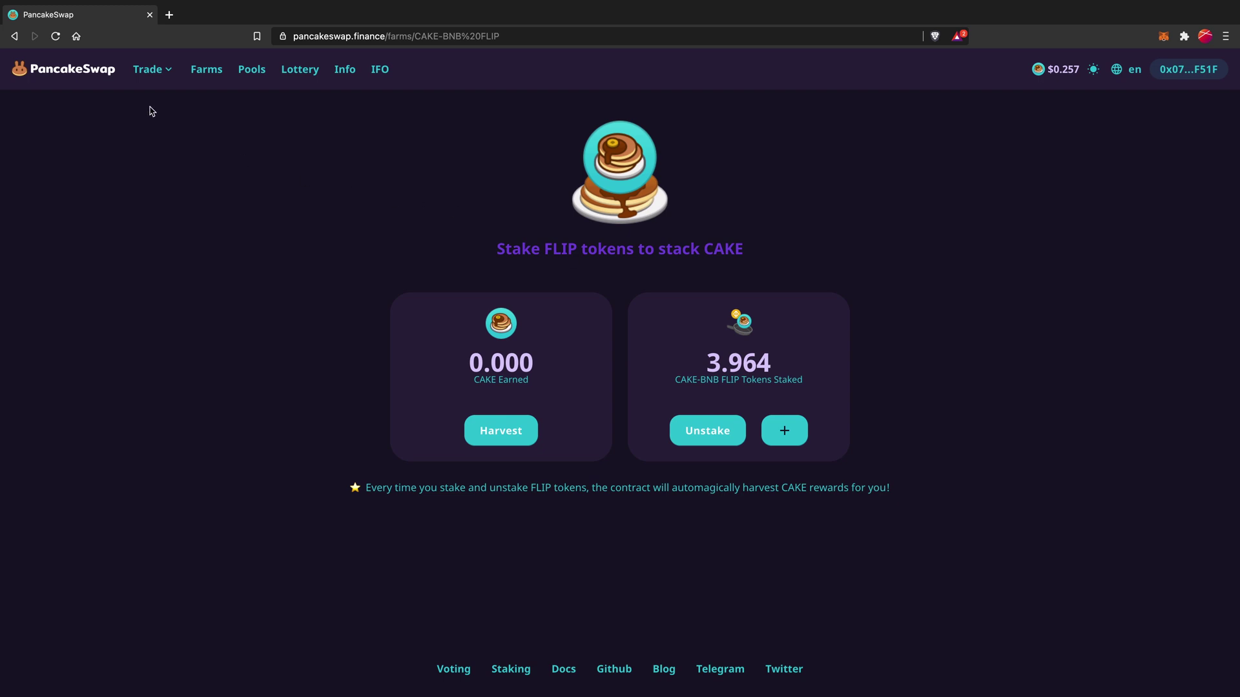
click(94, 76)
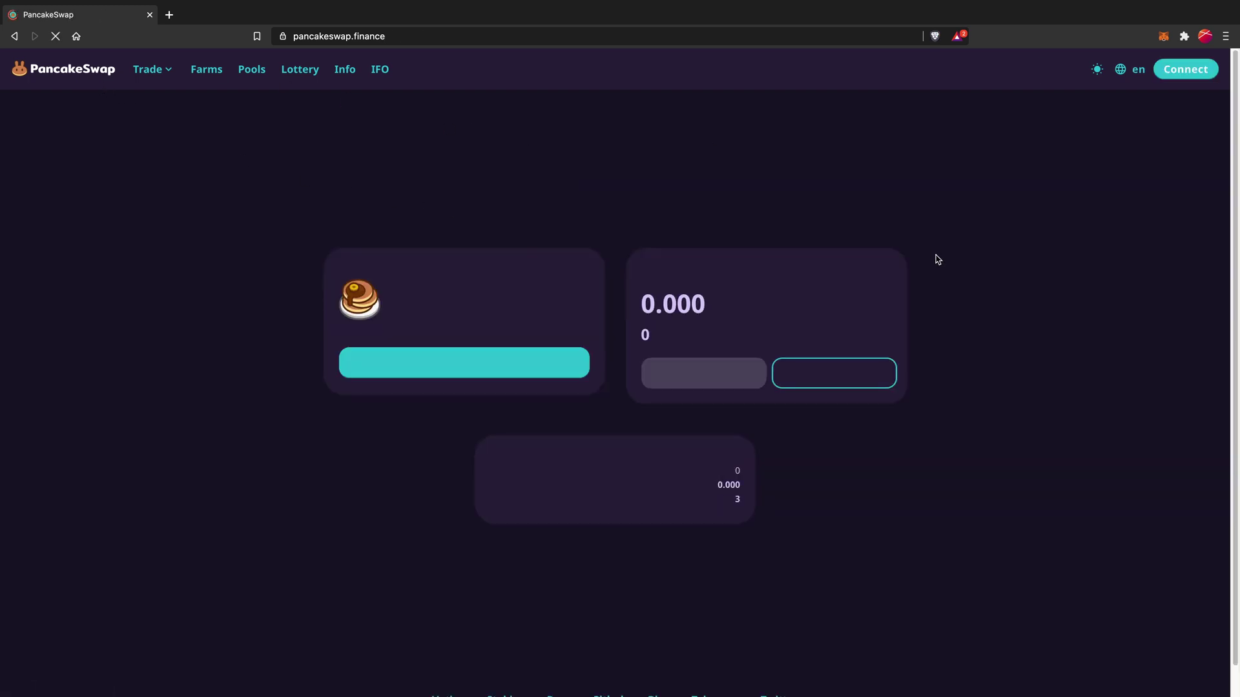